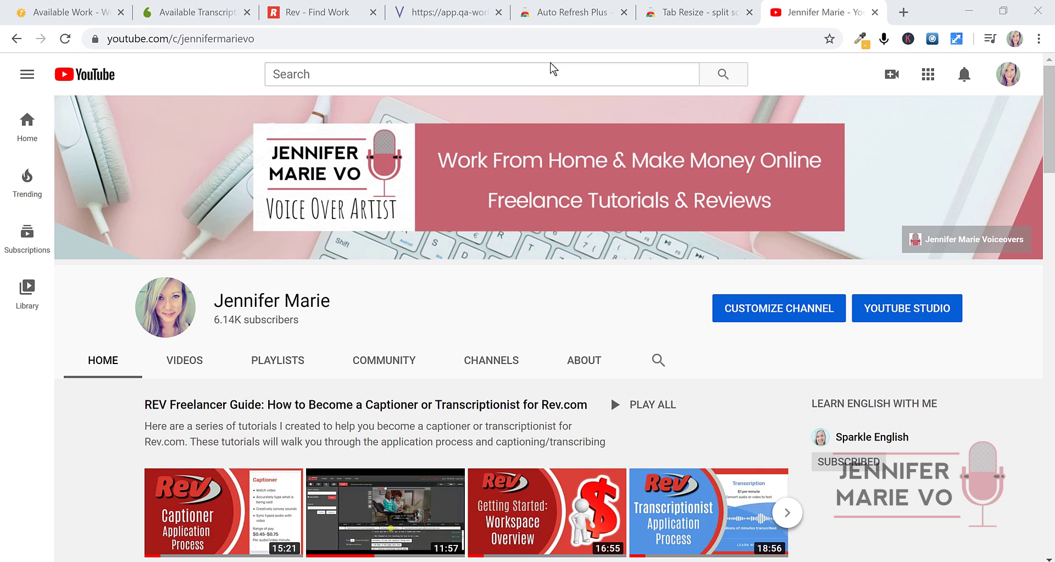
Install Auto Refresh Plus into Chrome from its Chrome Web Store page.
{"action": "left_click", "coordinate": [554, 20]}
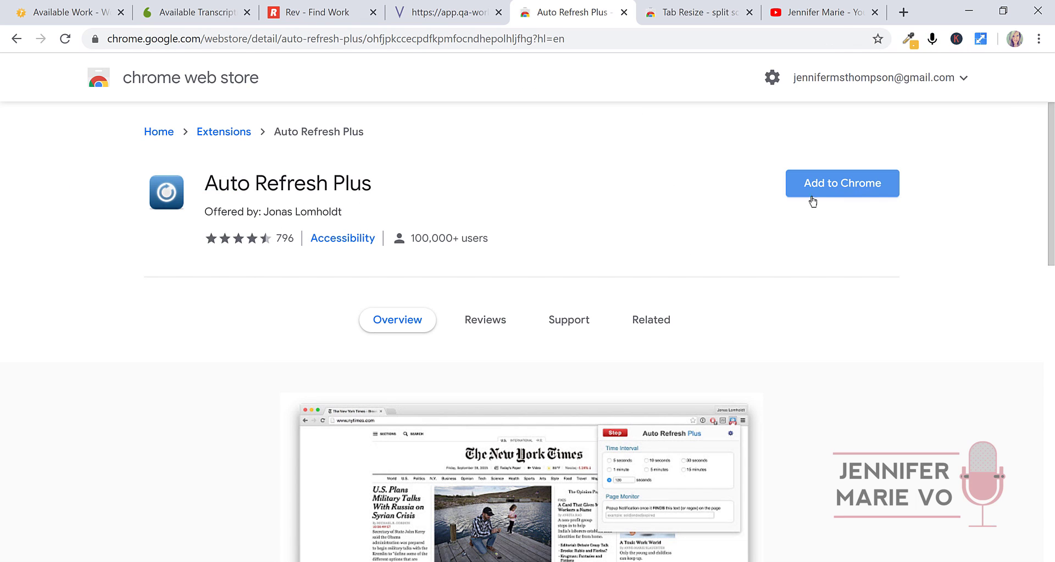
{"action": "left_click", "coordinate": [856, 194]}
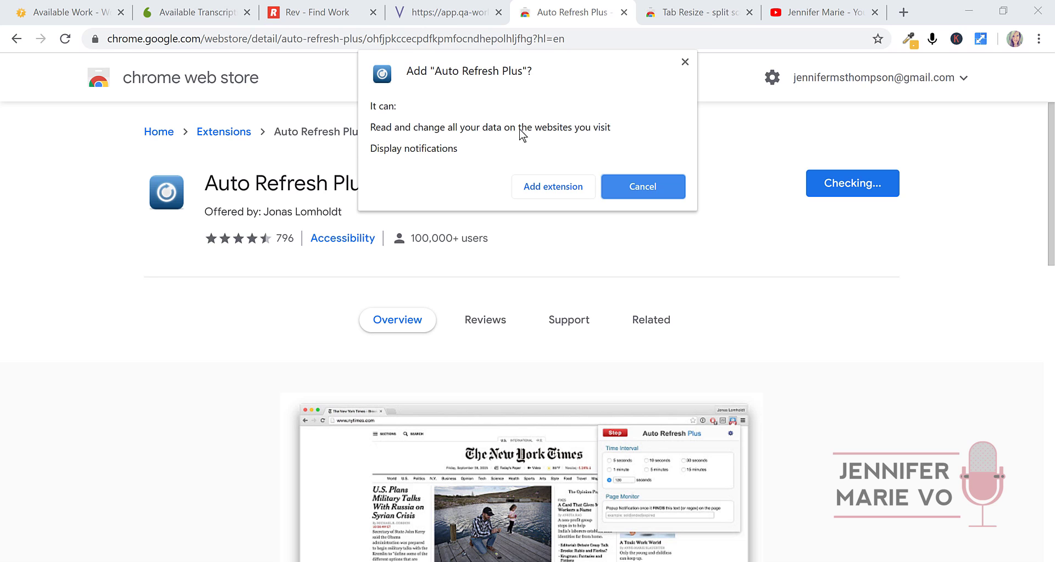
{"action": "left_click", "coordinate": [548, 193]}
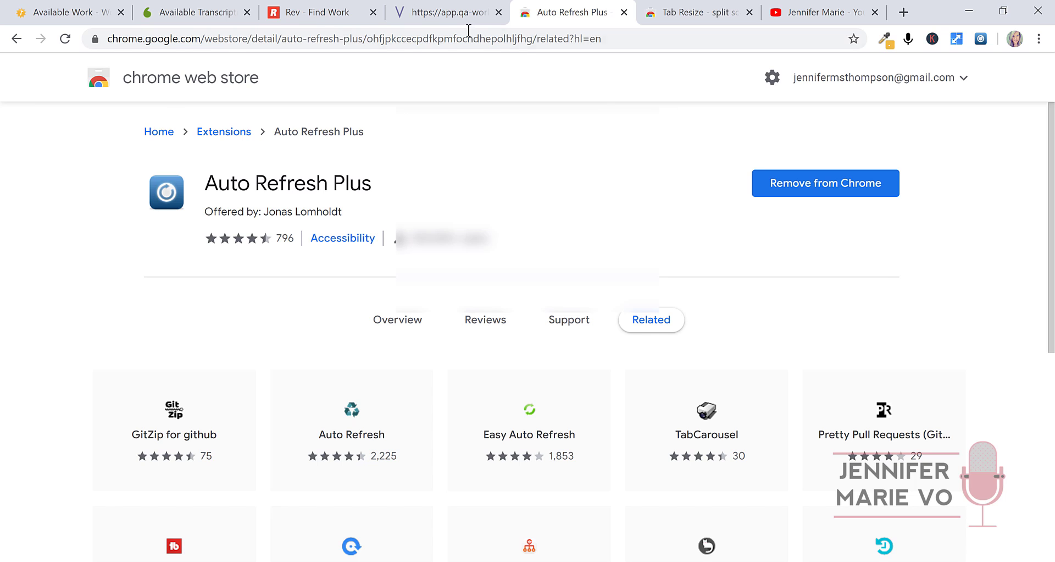
Reload the app.qa-world.com calls page and scroll through the transcripts list.
{"action": "left_click", "coordinate": [455, 13]}
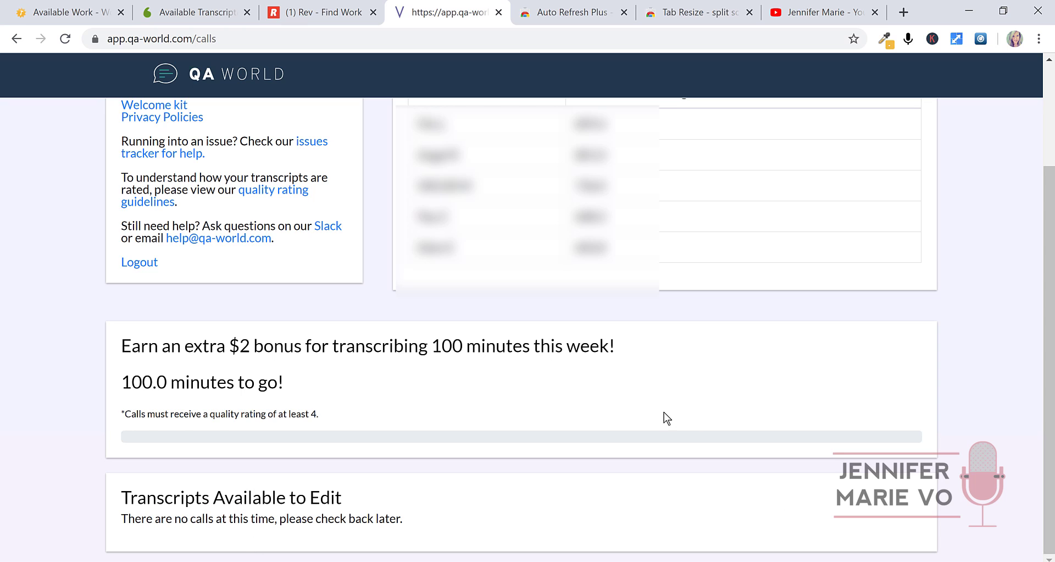
{"action": "right_click", "coordinate": [76, 384]}
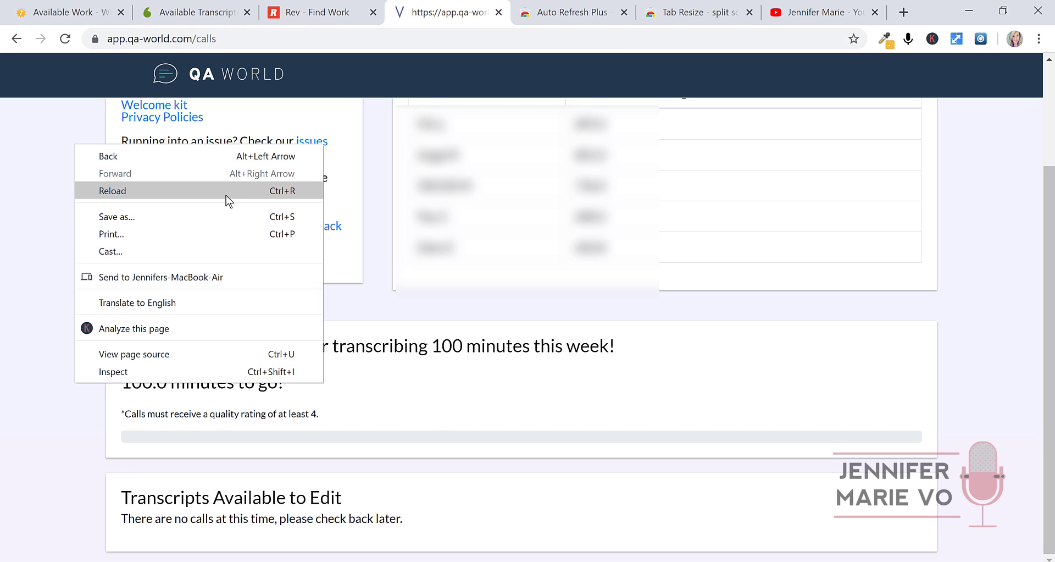
{"action": "left_click", "coordinate": [277, 191]}
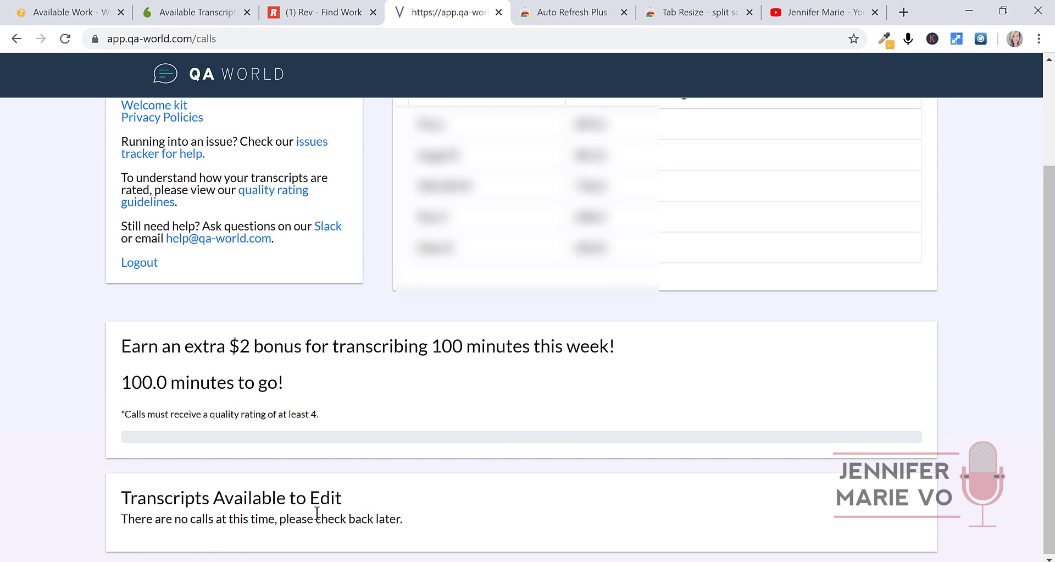
{"action": "scroll", "coordinate": [366, 516], "scroll_direction": "down", "scroll_amount": 3}
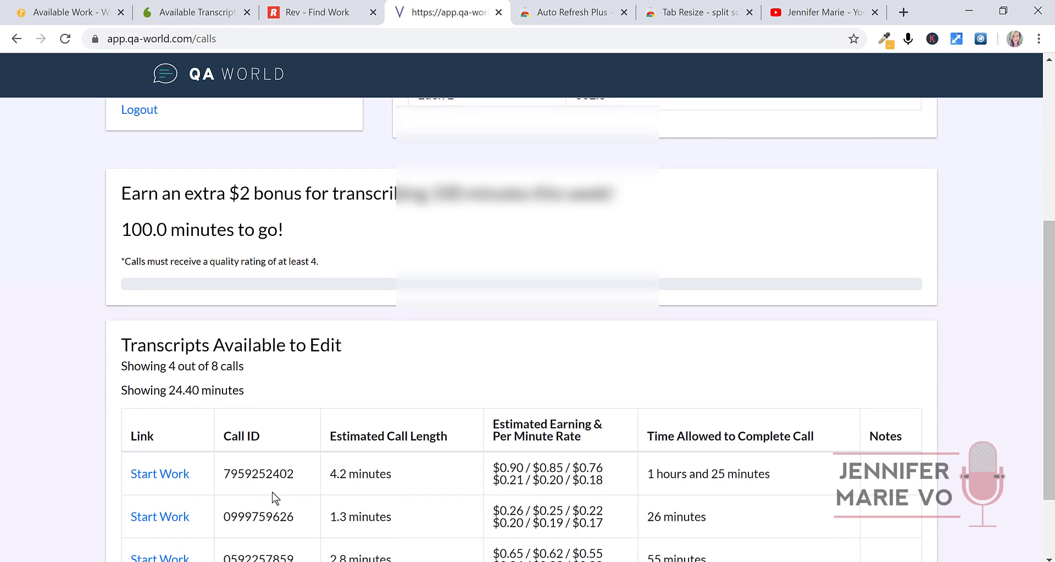
{"action": "scroll", "coordinate": [273, 495], "scroll_direction": "down", "scroll_amount": 1}
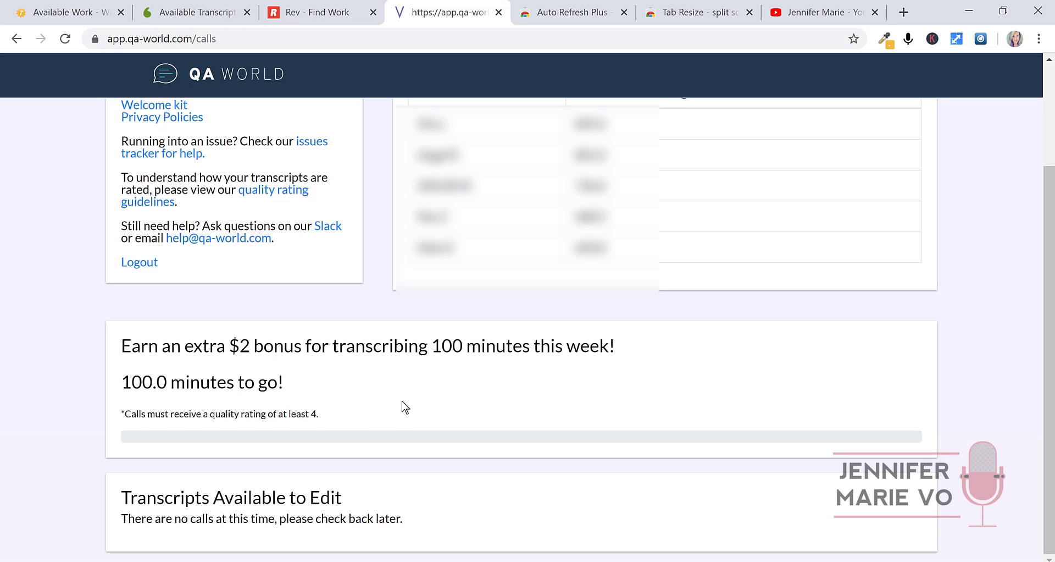
Start Auto Refresh Plus on the calls page with a custom 3-second interval.
{"action": "left_click", "coordinate": [981, 39]}
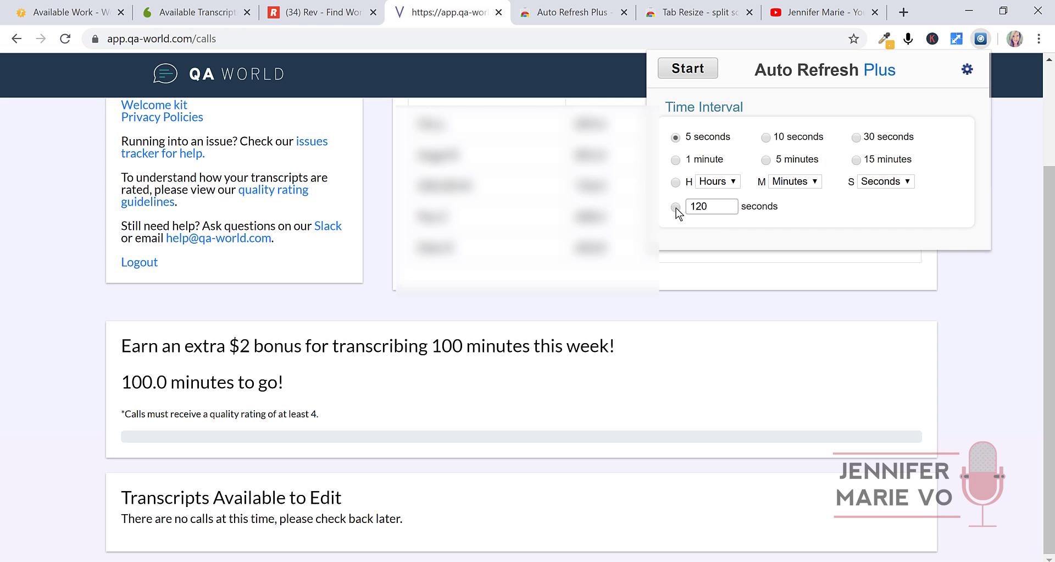
{"action": "left_click", "coordinate": [676, 207]}
{"action": "left_click_drag", "start_coordinate": [711, 207], "coordinate": [685, 211]}
{"action": "type", "text": "3"}
{"action": "left_click", "coordinate": [726, 235]}
{"action": "left_click", "coordinate": [688, 68]}
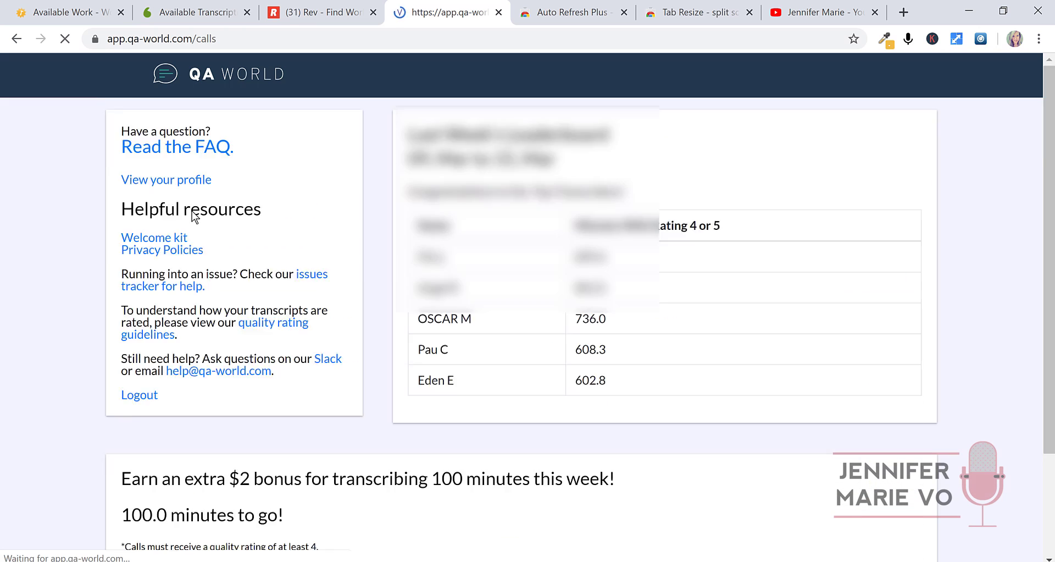
Watch the calls page refresh, then stop Auto Refresh Plus.
{"action": "scroll", "coordinate": [221, 406], "scroll_direction": "down", "scroll_amount": 3}
{"action": "scroll", "coordinate": [221, 407], "scroll_direction": "down", "scroll_amount": 2}
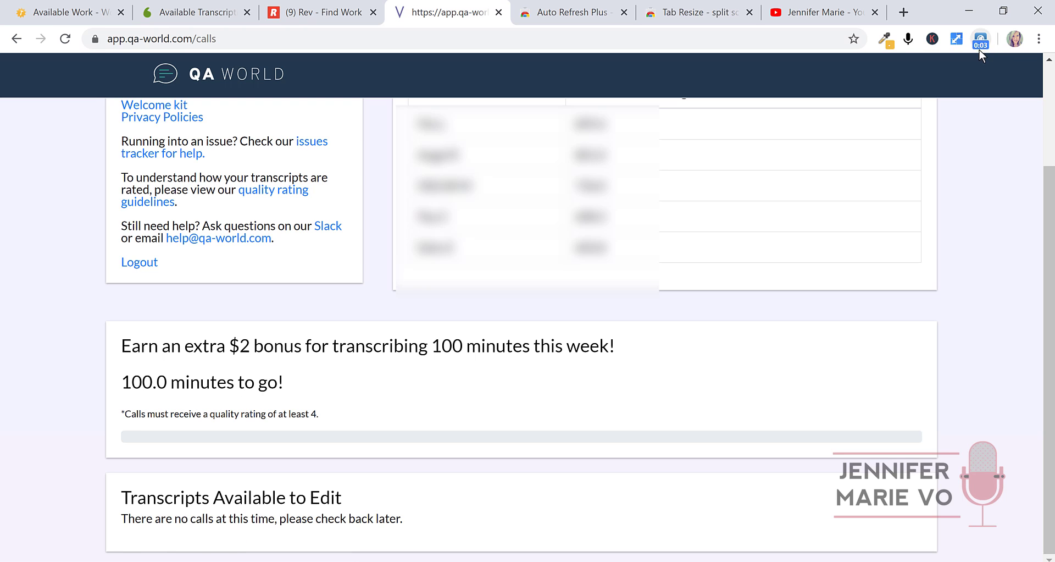
{"action": "left_click", "coordinate": [981, 42]}
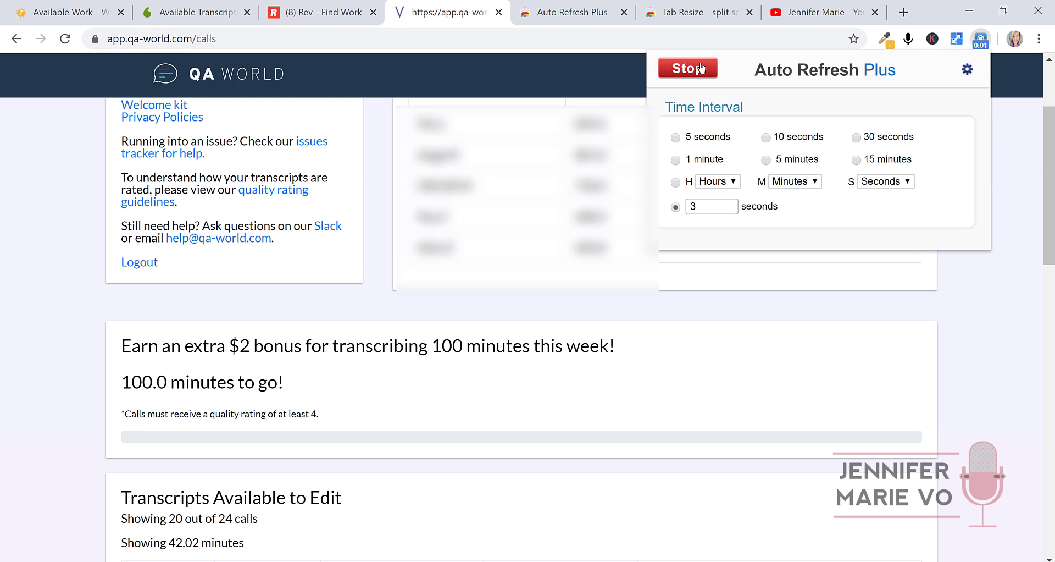
{"action": "left_click", "coordinate": [697, 68]}
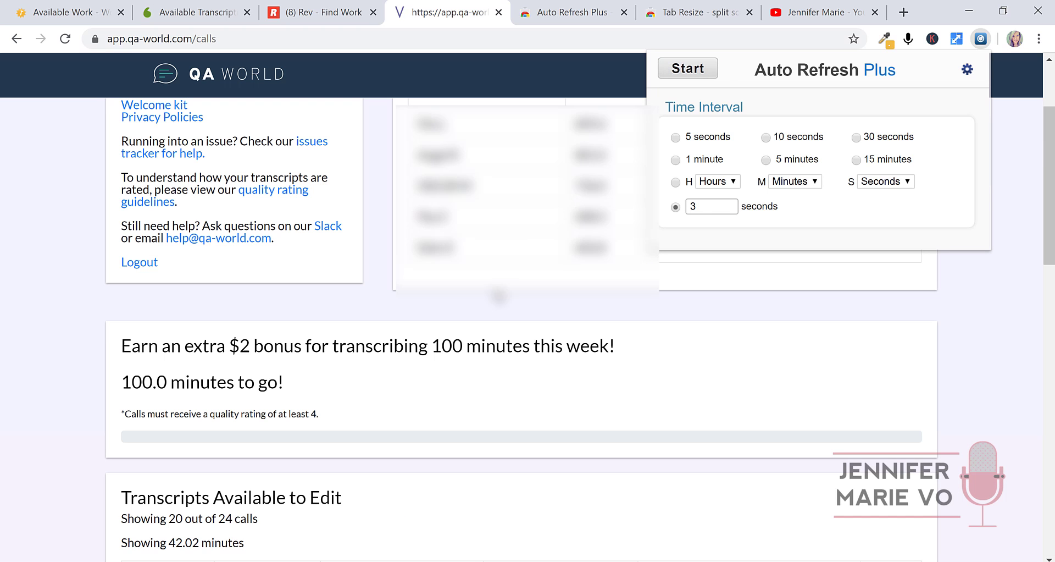
Close the refresh popup and copy the word 'Showing' from the calls summary.
{"action": "scroll", "coordinate": [471, 349], "scroll_direction": "down", "scroll_amount": 3}
{"action": "left_click", "coordinate": [400, 372]}
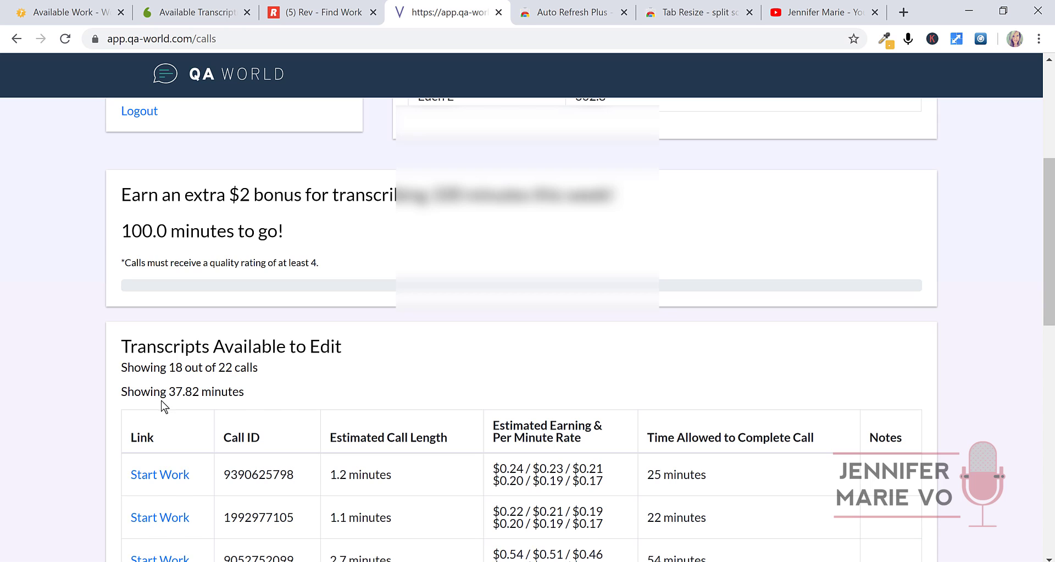
{"action": "scroll", "coordinate": [233, 374], "scroll_direction": "down", "scroll_amount": 1}
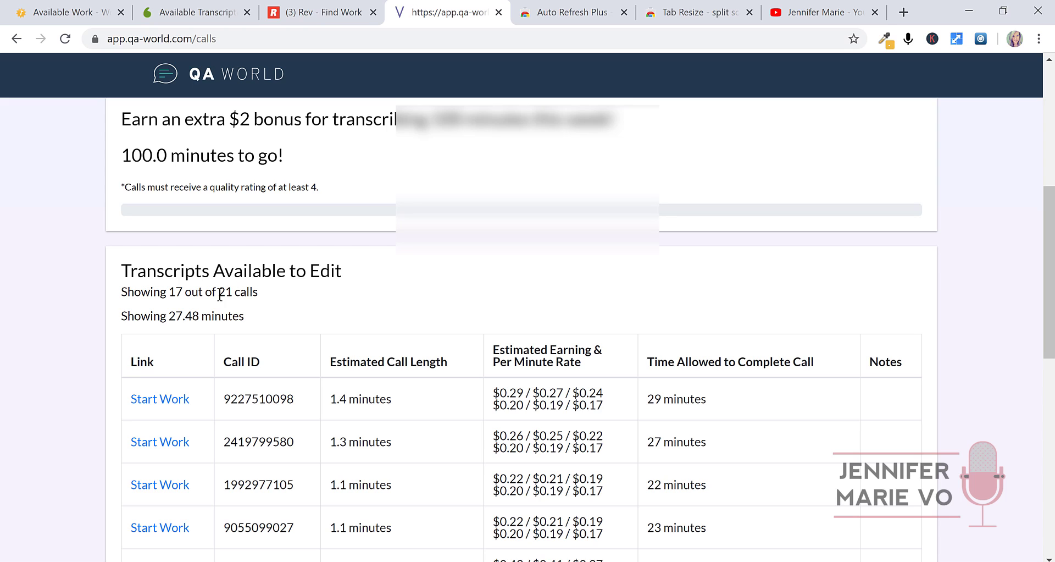
{"action": "scroll", "coordinate": [220, 295], "scroll_direction": "up", "scroll_amount": 2}
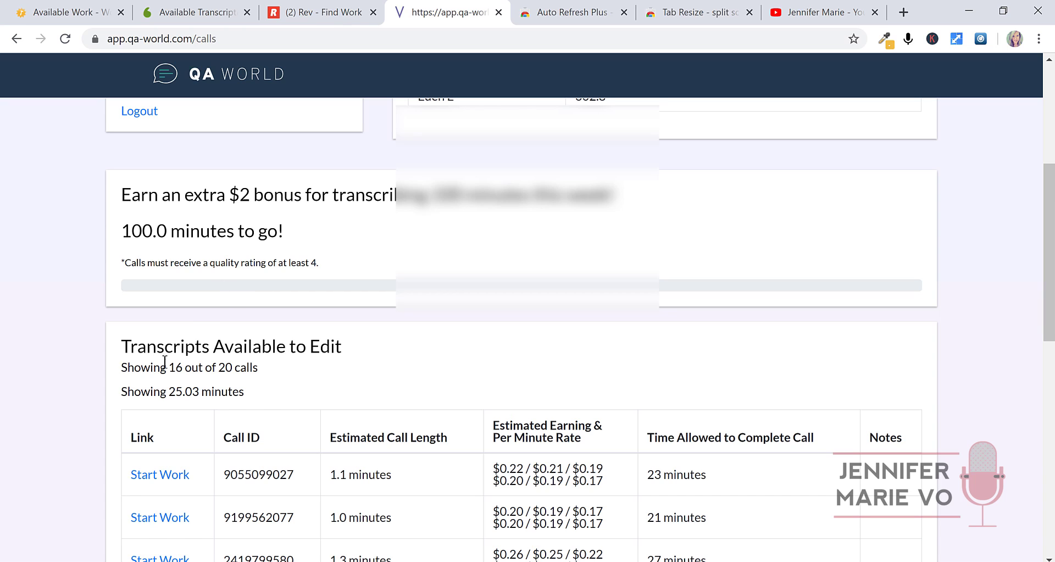
{"action": "left_click_drag", "start_coordinate": [166, 372], "coordinate": [113, 370]}
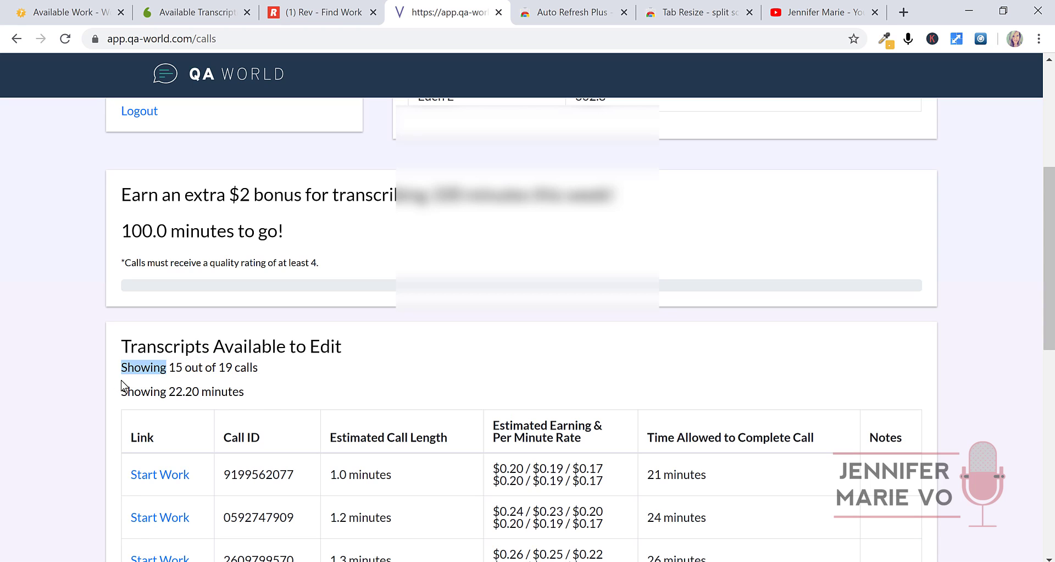
{"action": "right_click", "coordinate": [152, 373]}
{"action": "left_click", "coordinate": [170, 383]}
{"action": "left_click", "coordinate": [484, 372]}
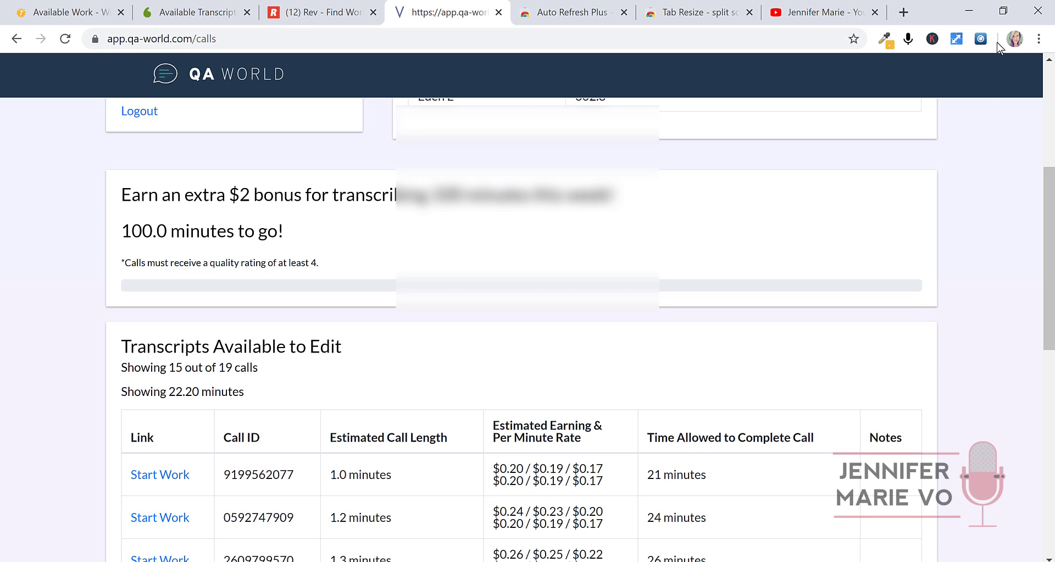
Open the Auto Refresh Plus advanced options page.
{"action": "left_click", "coordinate": [982, 39]}
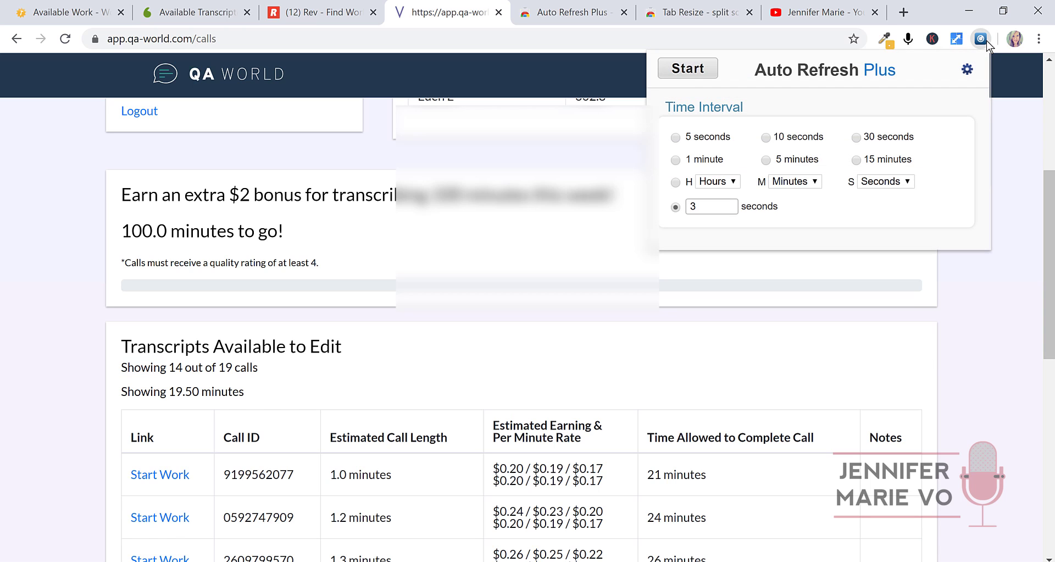
{"action": "left_click", "coordinate": [967, 71]}
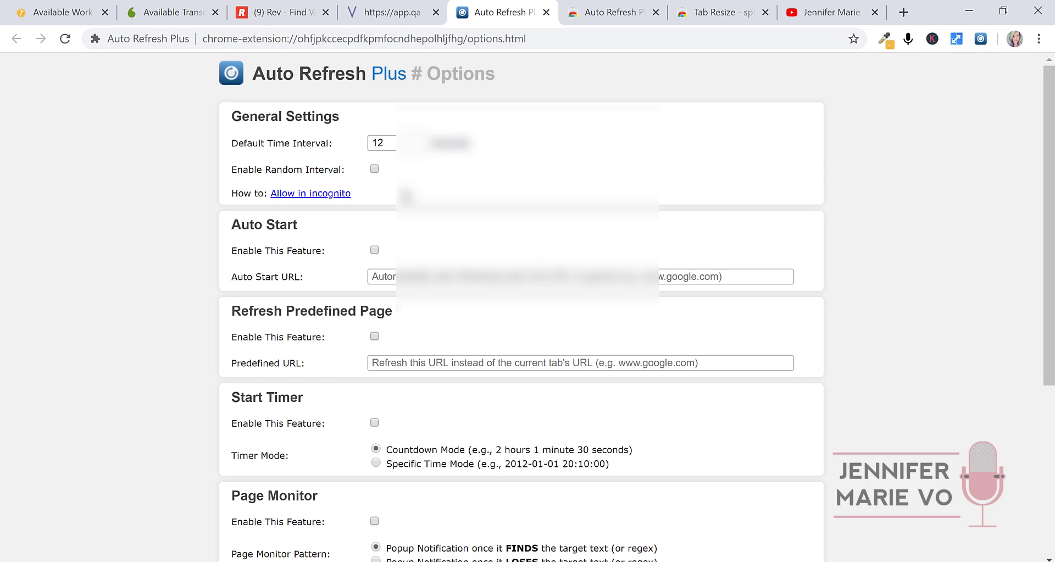
{"action": "scroll", "coordinate": [405, 196], "scroll_direction": "down", "scroll_amount": 5}
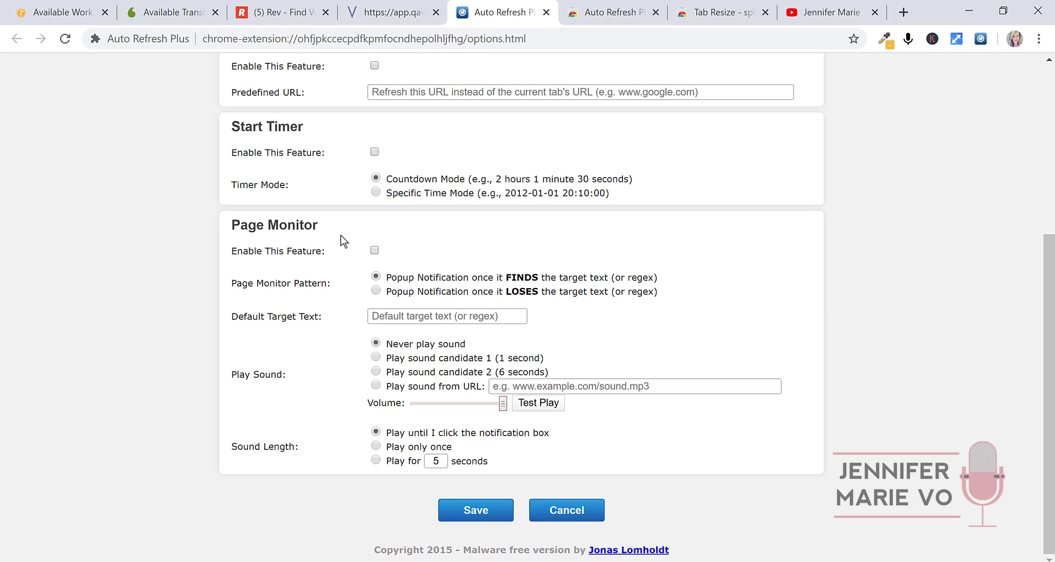
Enable Page Monitor with sound candidate 1 at a low alert volume.
{"action": "left_click", "coordinate": [375, 252]}
{"action": "left_click", "coordinate": [436, 362]}
{"action": "left_click", "coordinate": [431, 377]}
{"action": "left_click", "coordinate": [410, 361]}
{"action": "left_click_drag", "start_coordinate": [434, 400], "coordinate": [427, 395]}
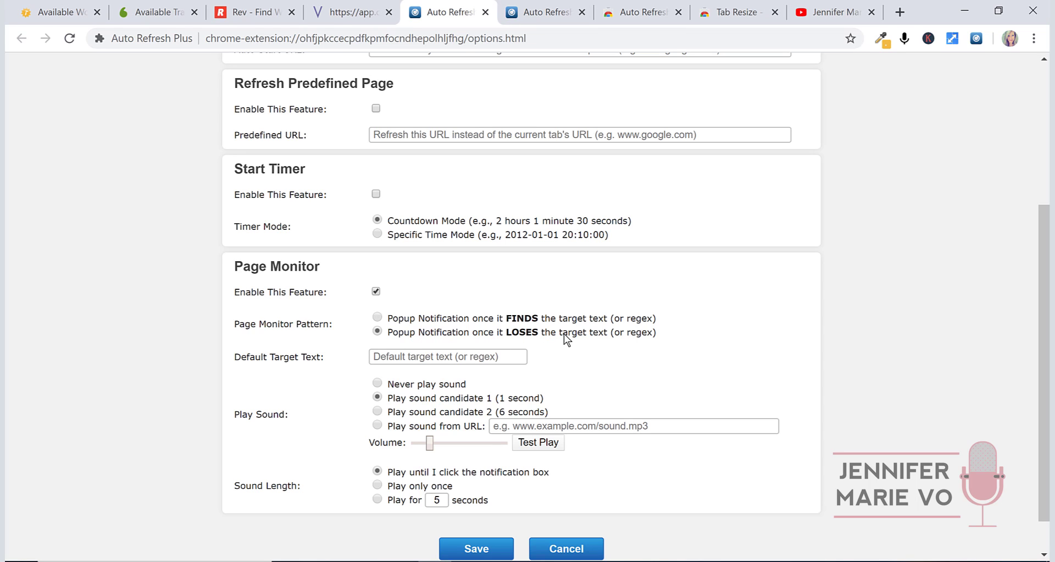
Paste the copied text into the QA World tab's address bar.
{"action": "left_click", "coordinate": [352, 13]}
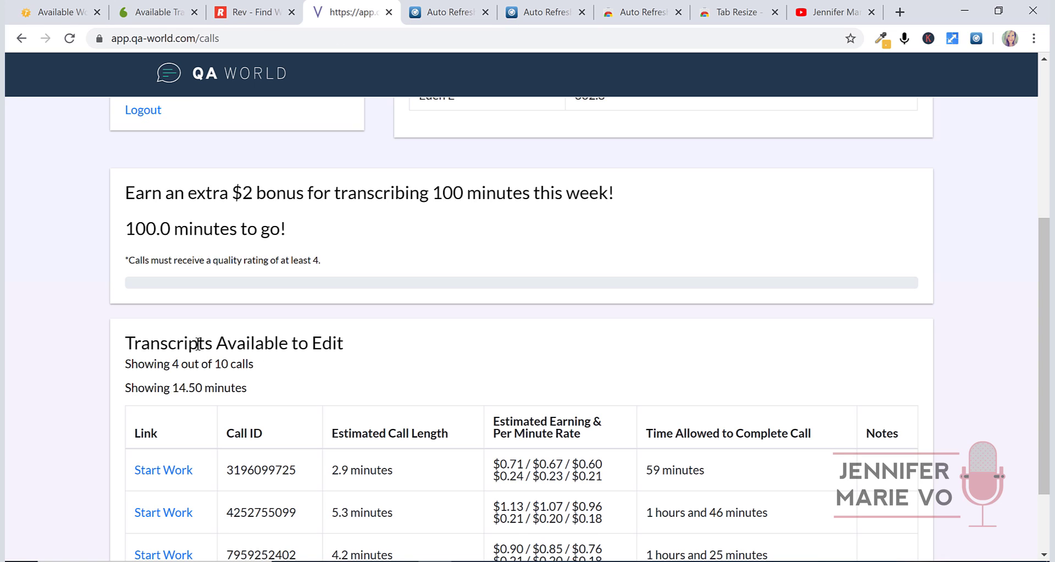
{"action": "left_click", "coordinate": [281, 40]}
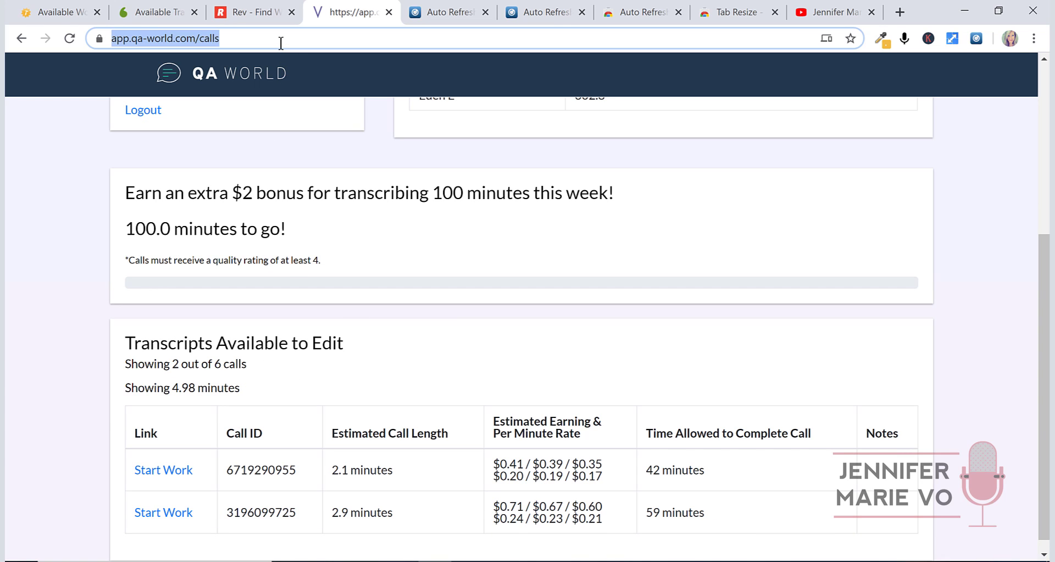
{"action": "key", "text": "ctrl+v"}
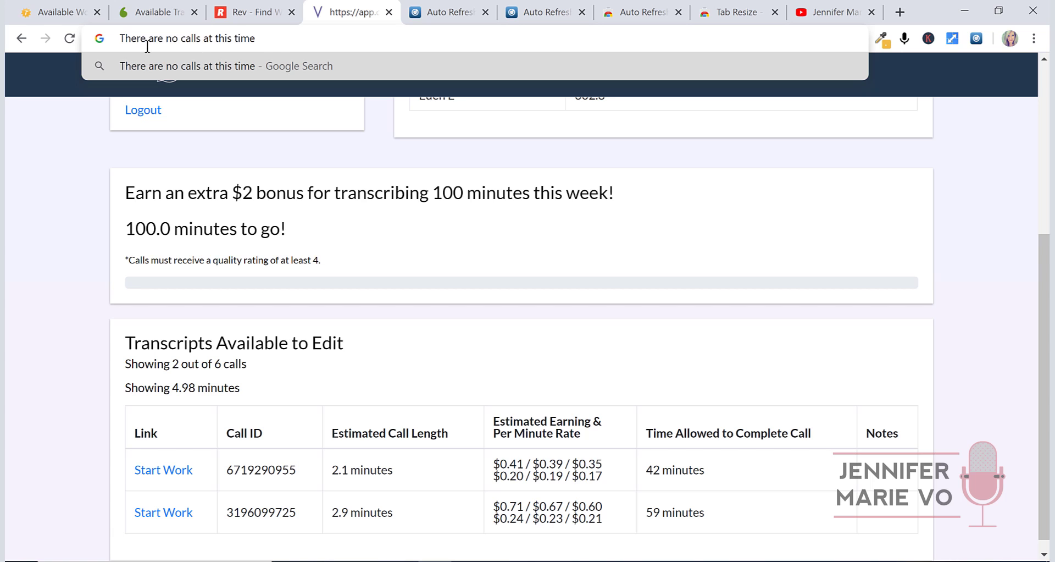
Set Page Monitor to alert when target text is found, save, and return to QA World.
{"action": "left_click", "coordinate": [437, 17]}
{"action": "left_click", "coordinate": [449, 353]}
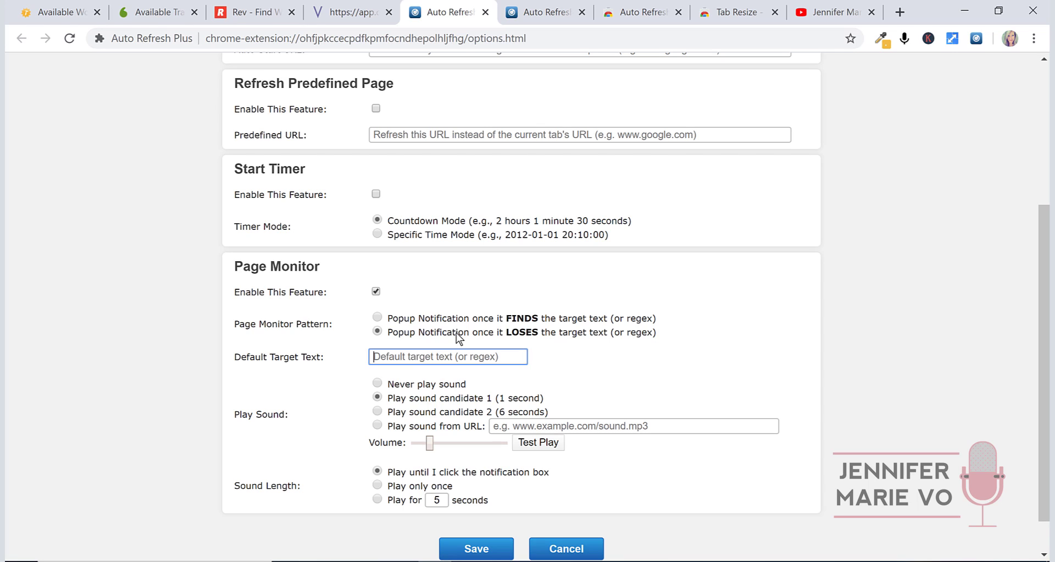
{"action": "left_click", "coordinate": [435, 319]}
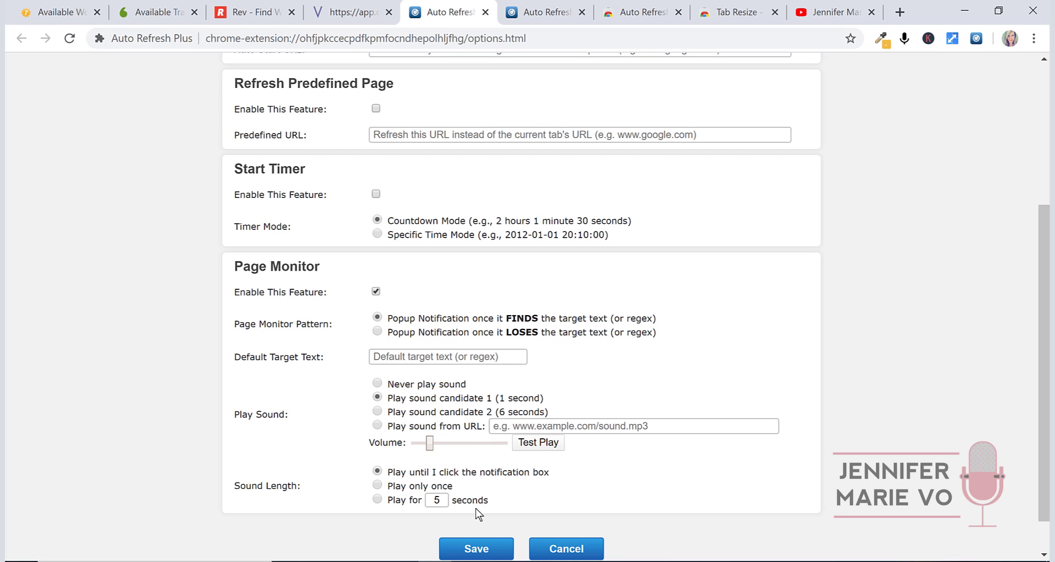
{"action": "left_click", "coordinate": [476, 546]}
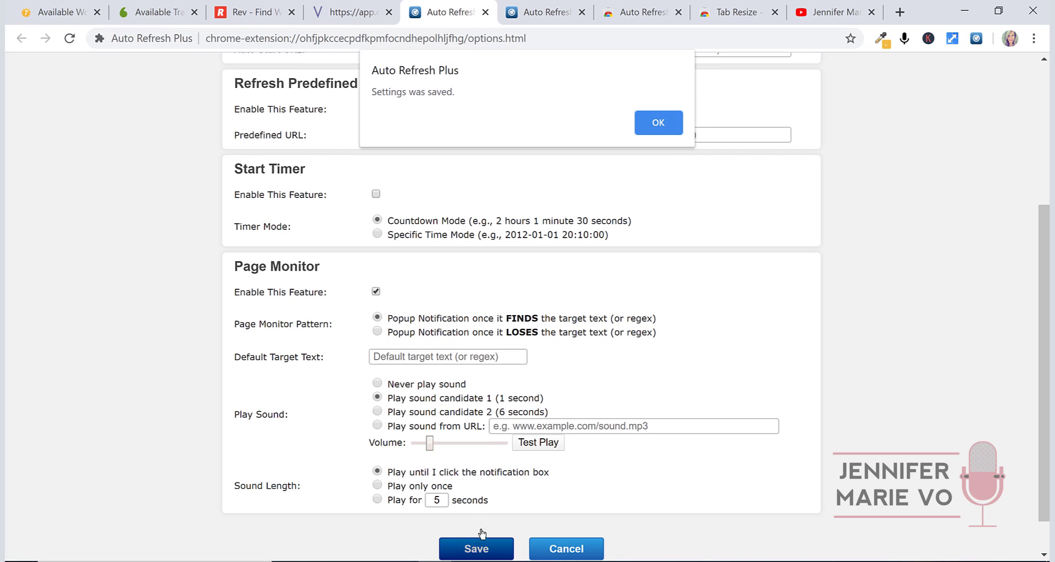
{"action": "left_click", "coordinate": [666, 127]}
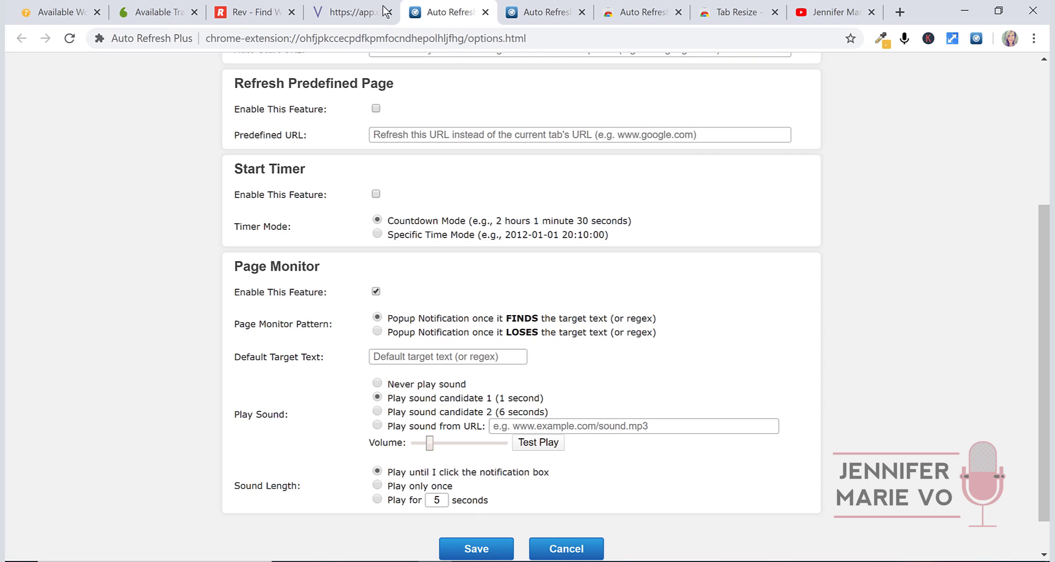
{"action": "left_click", "coordinate": [355, 8]}
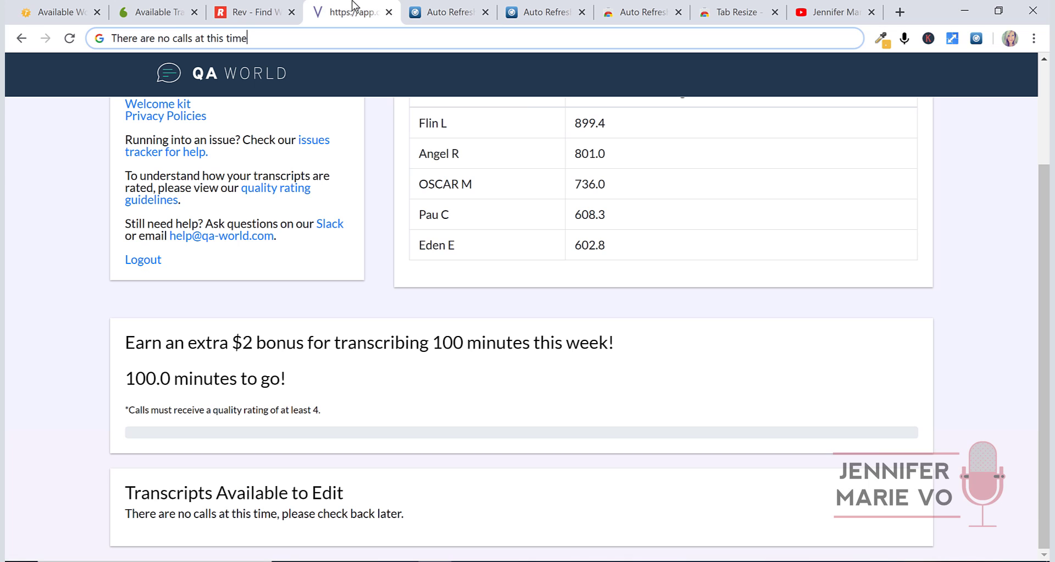
Start a 3-second auto-refresh on QA World with 'Showing' as the Page Monitor target text.
{"action": "left_click", "coordinate": [977, 44]}
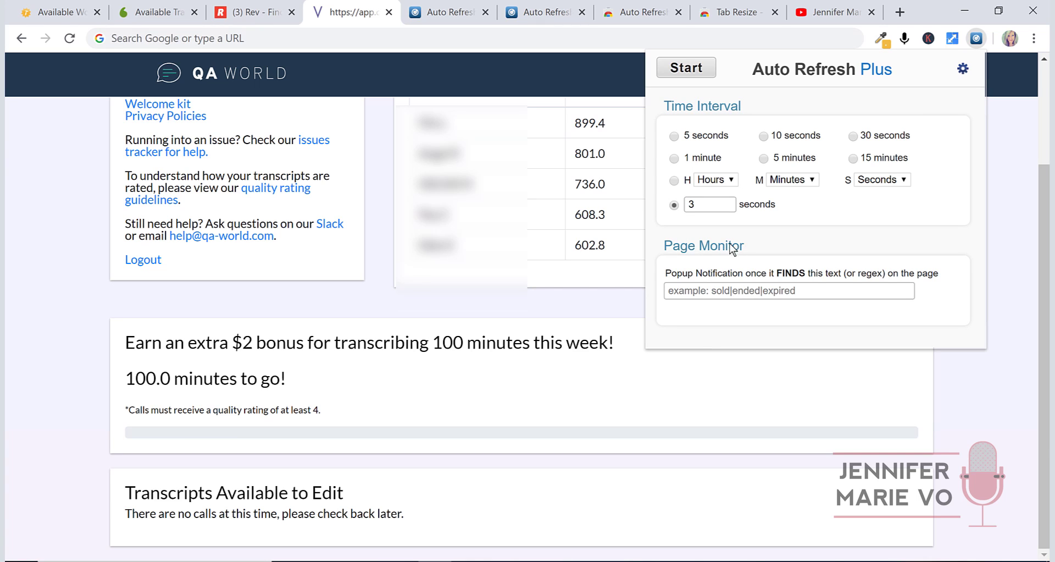
{"action": "left_click", "coordinate": [762, 295]}
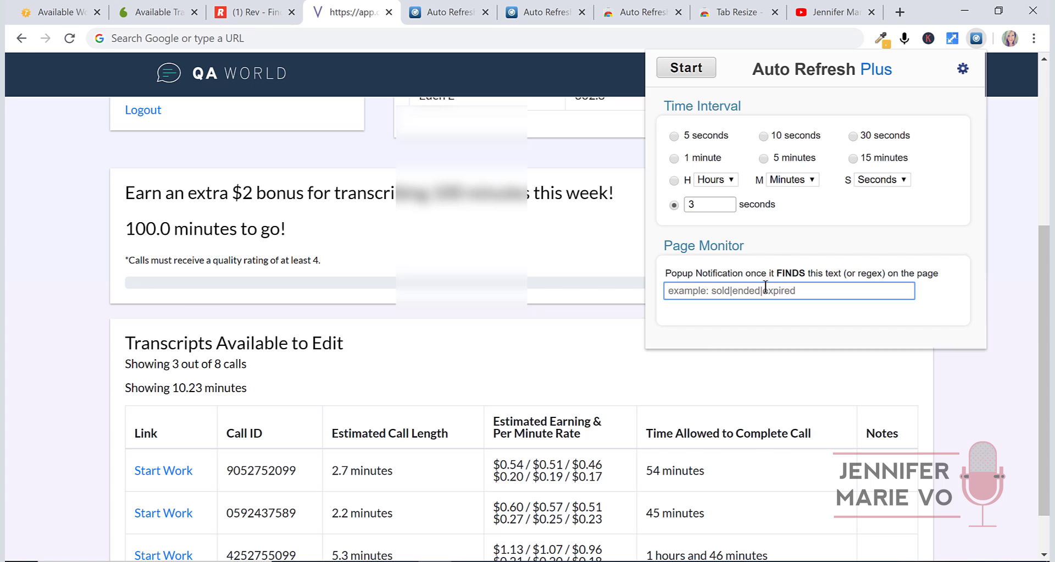
{"action": "type", "text": "Showing"}
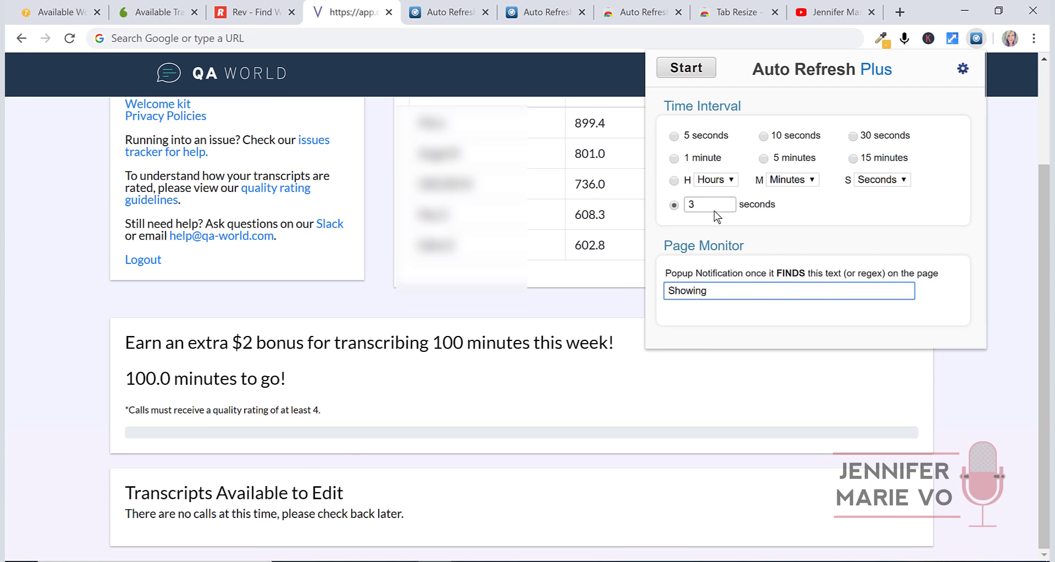
{"action": "left_click", "coordinate": [680, 69]}
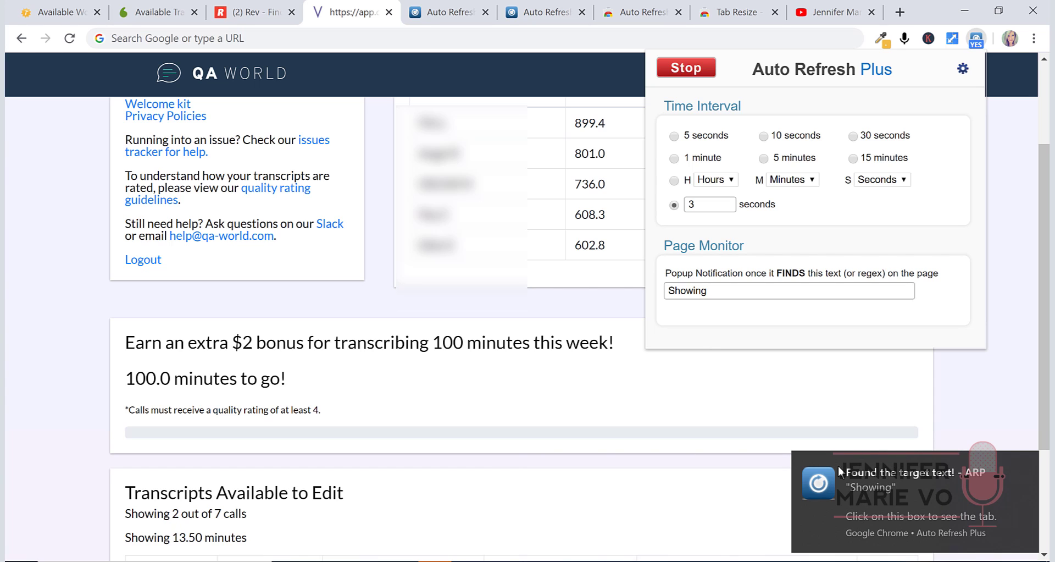
Dismiss the target-found alert, review the refresh popup, and switch to the Rev caption jobs tab.
{"action": "left_click", "coordinate": [1014, 469]}
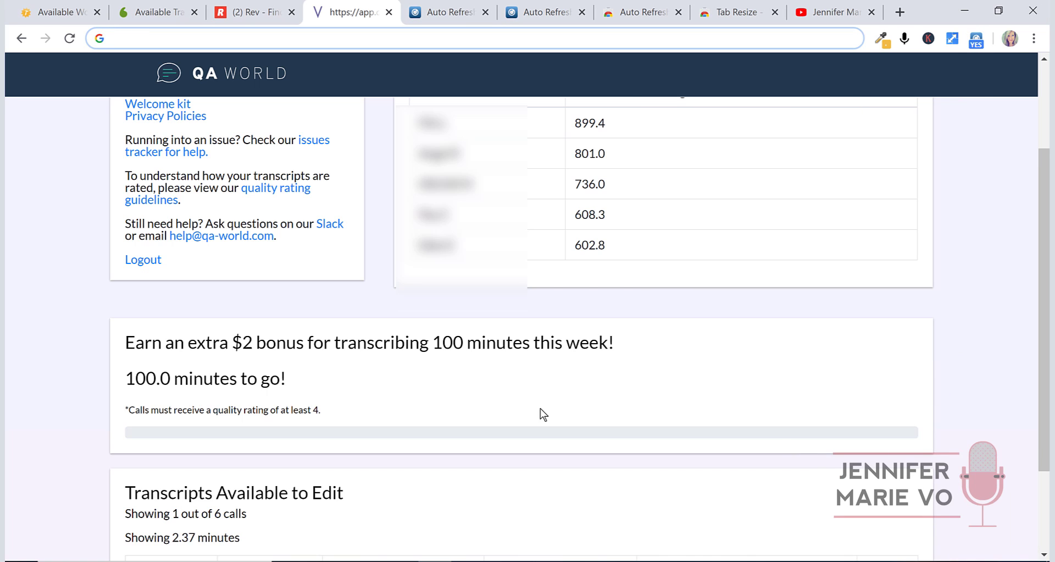
{"action": "scroll", "coordinate": [540, 410], "scroll_direction": "down", "scroll_amount": 2}
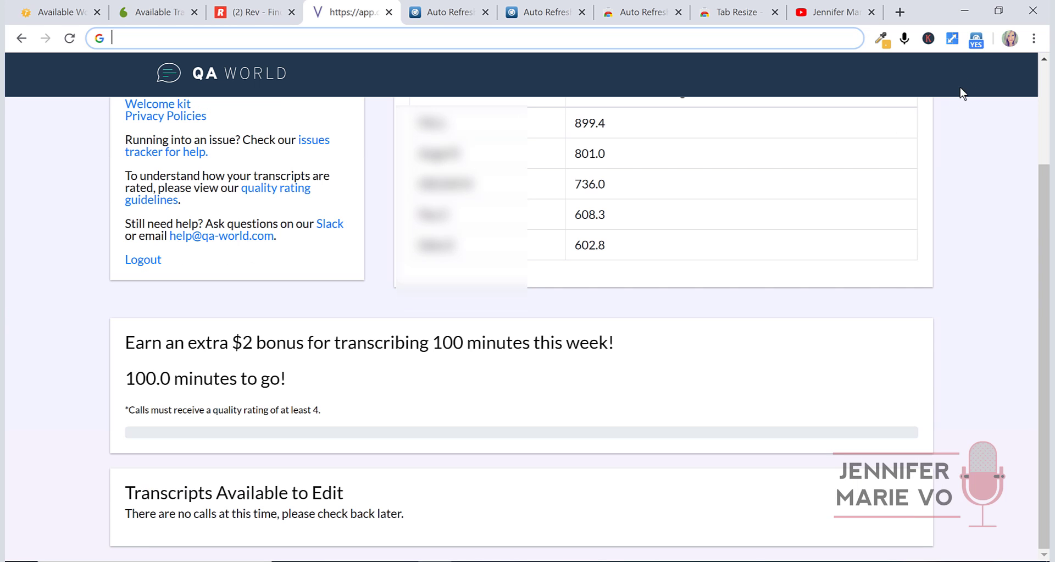
{"action": "left_click", "coordinate": [974, 43]}
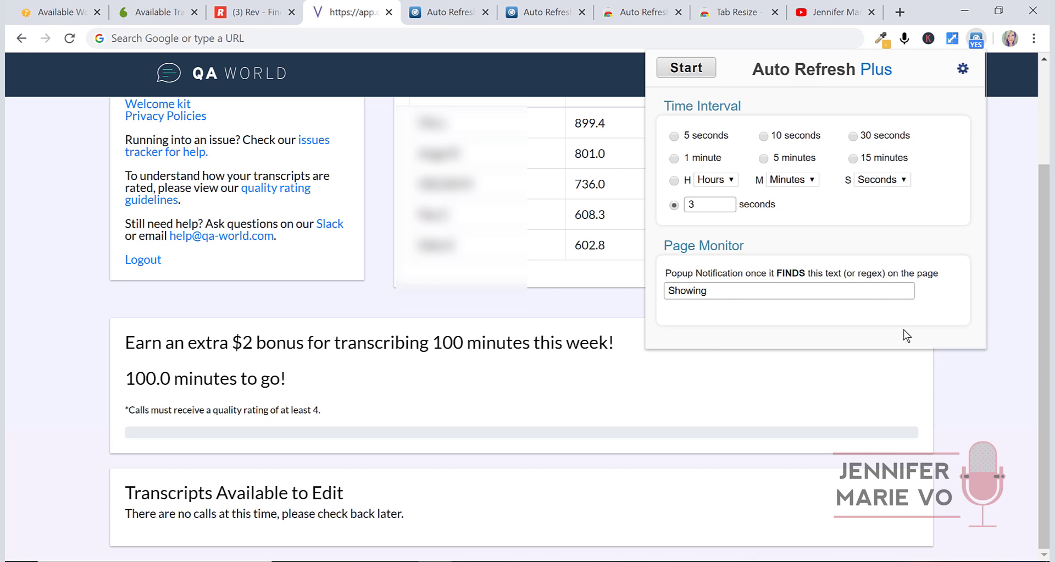
{"action": "left_click", "coordinate": [524, 273]}
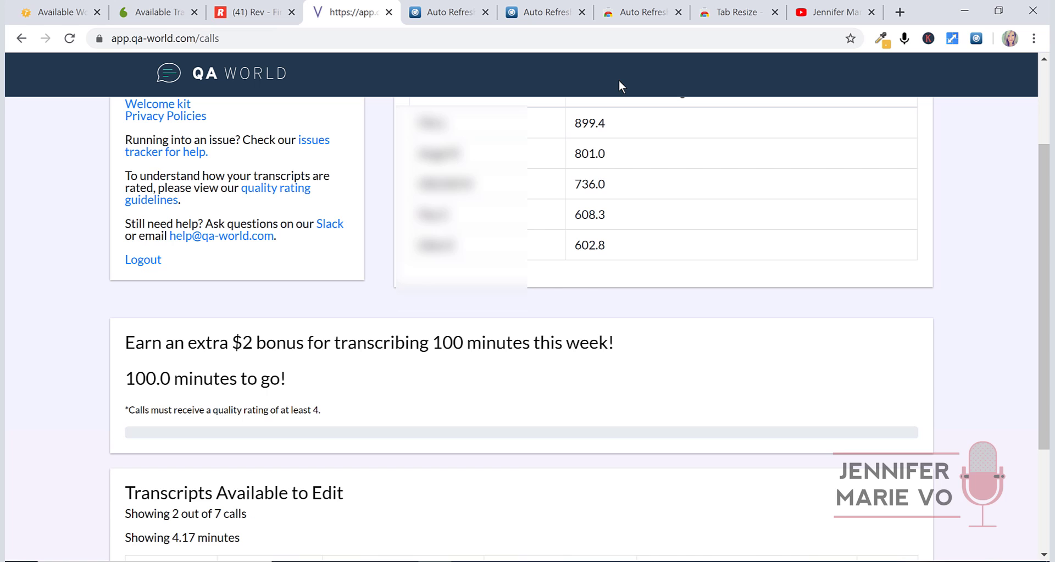
{"action": "left_click", "coordinate": [266, 8]}
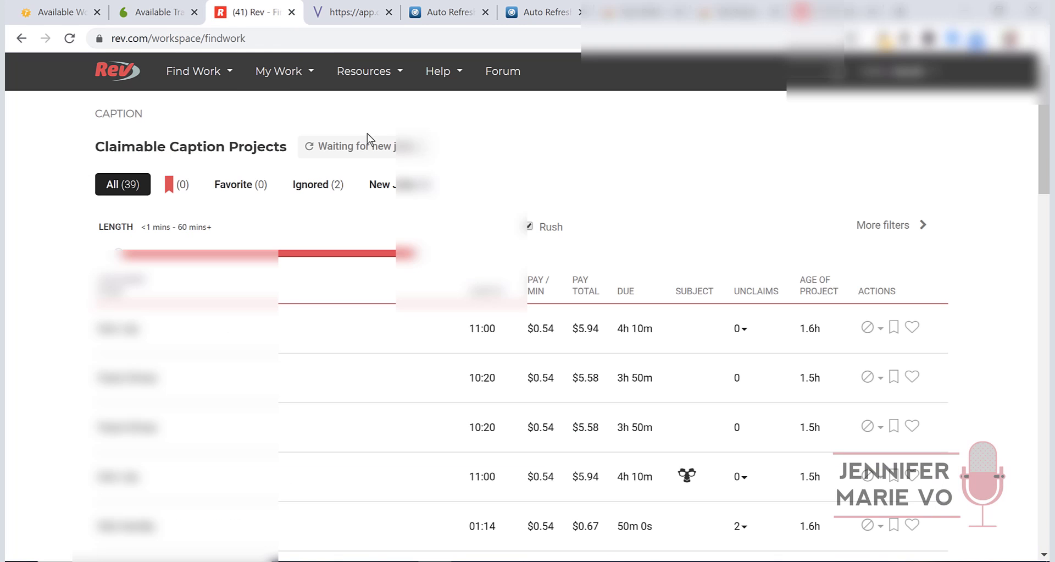
On the Scribie available files tab, start a 5-second auto-refresh, then stop it.
{"action": "left_click", "coordinate": [175, 20]}
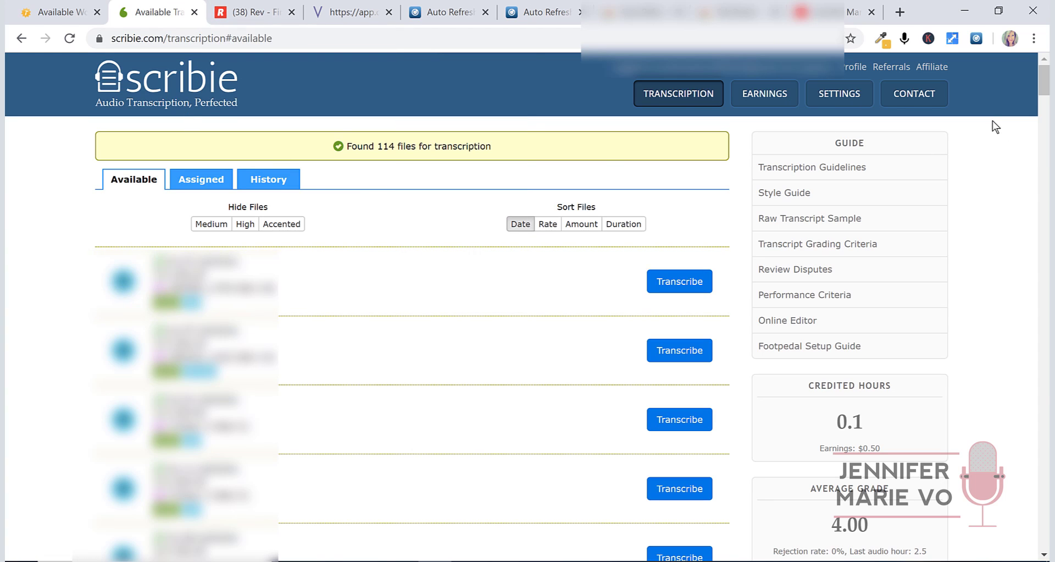
{"action": "left_click", "coordinate": [976, 40]}
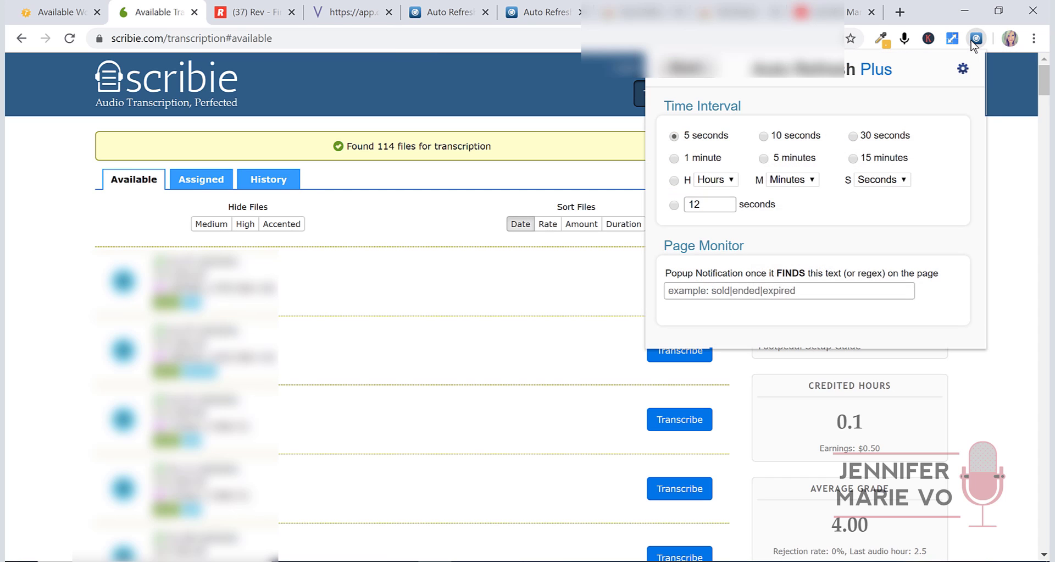
{"action": "left_click", "coordinate": [686, 68]}
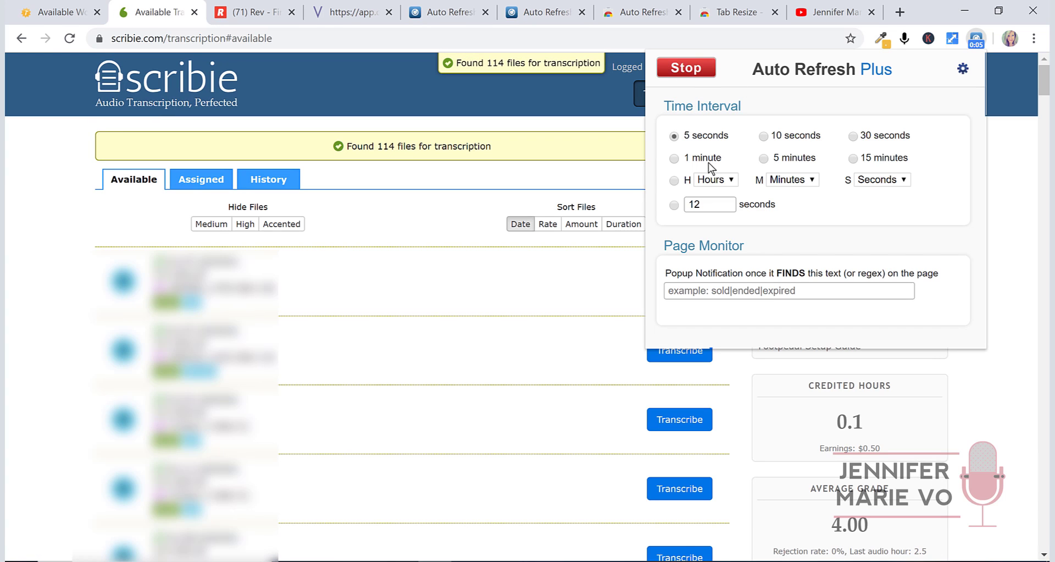
{"action": "left_click", "coordinate": [709, 70]}
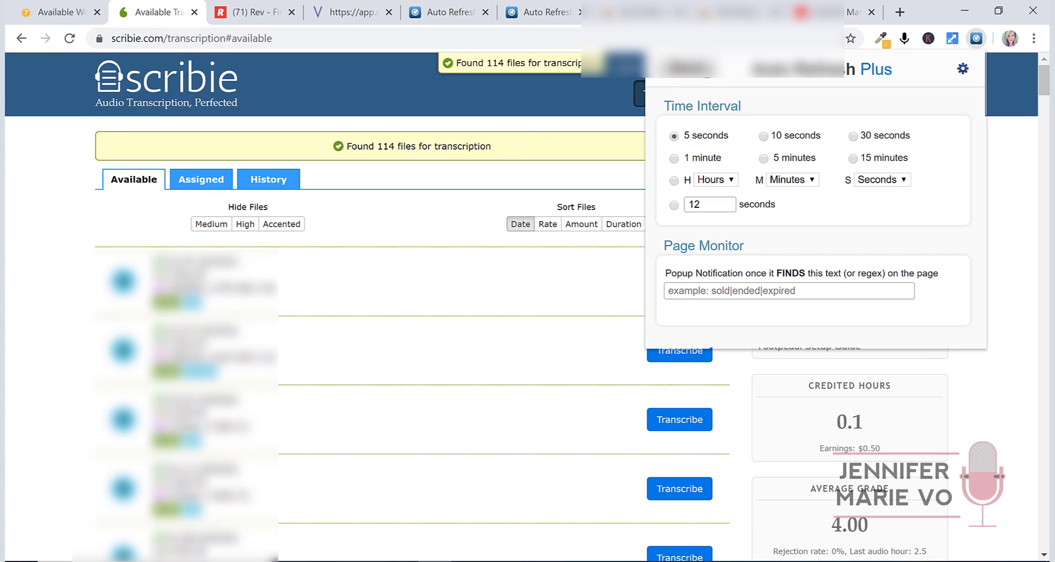
Close the refresh popup and open the CastingWords Workshop available jobs search page.
{"action": "left_click", "coordinate": [485, 172]}
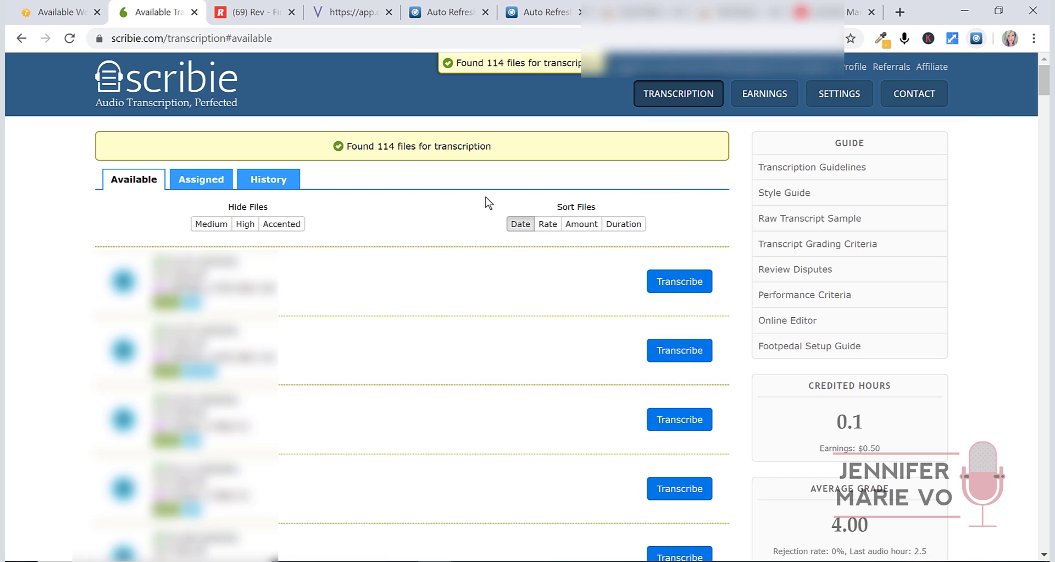
{"action": "left_click", "coordinate": [61, 11]}
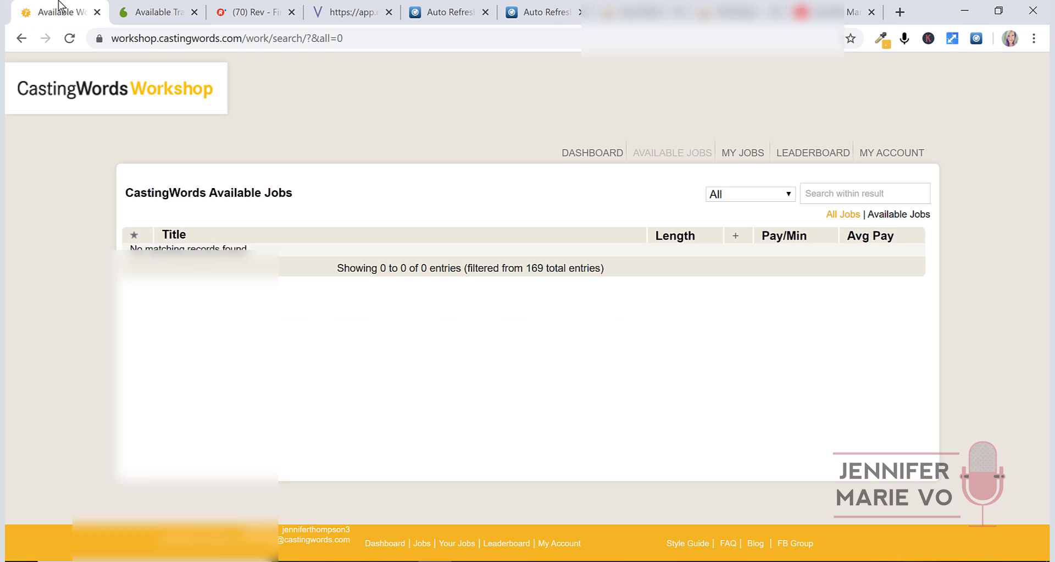
{"action": "left_click", "coordinate": [686, 155]}
{"action": "left_click", "coordinate": [687, 159]}
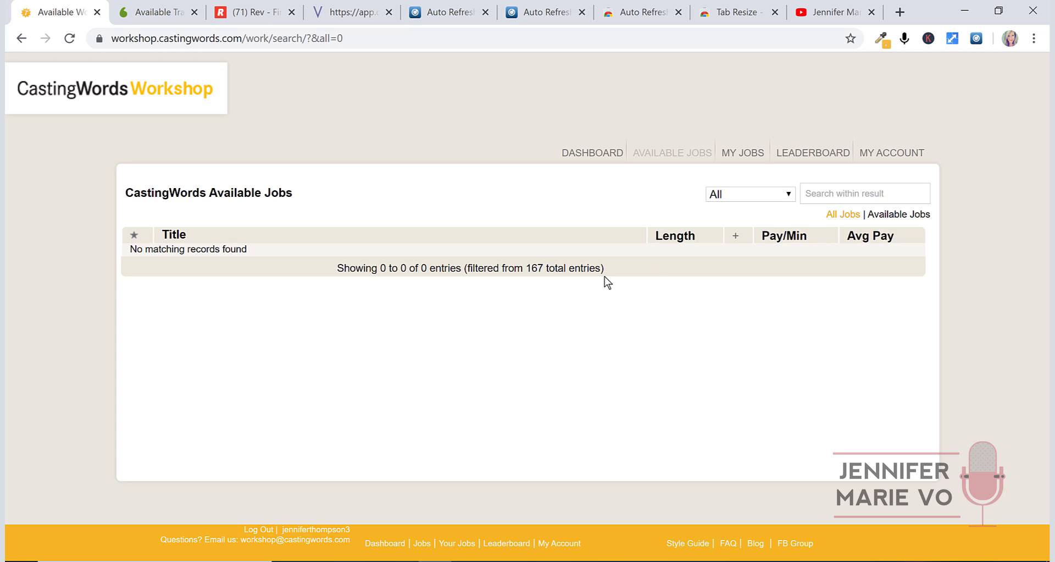
Toggle between All Jobs and Available Jobs, reload, and filter to Available Jobs only.
{"action": "left_click", "coordinate": [837, 215]}
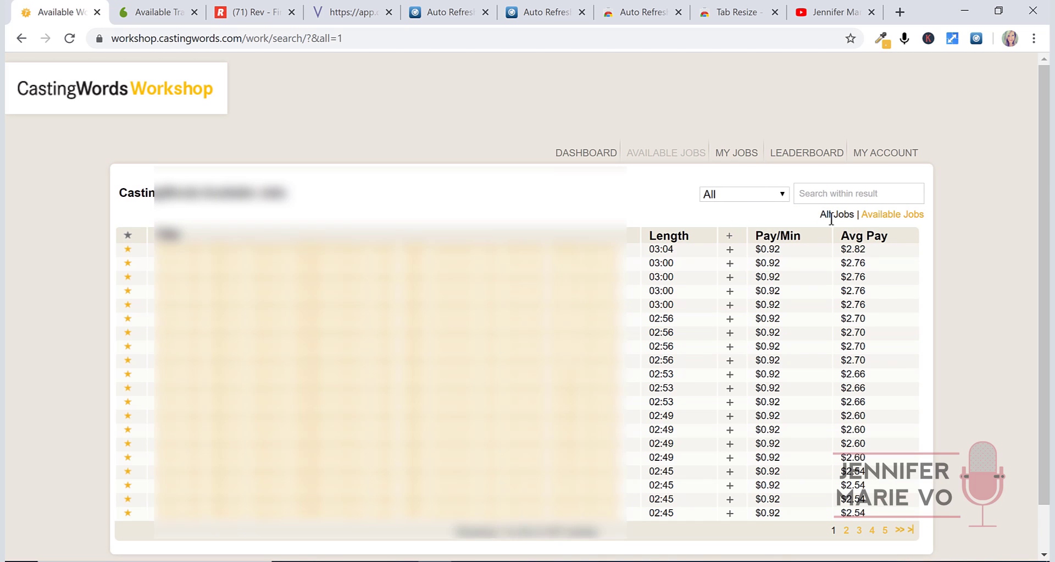
{"action": "left_click", "coordinate": [892, 215]}
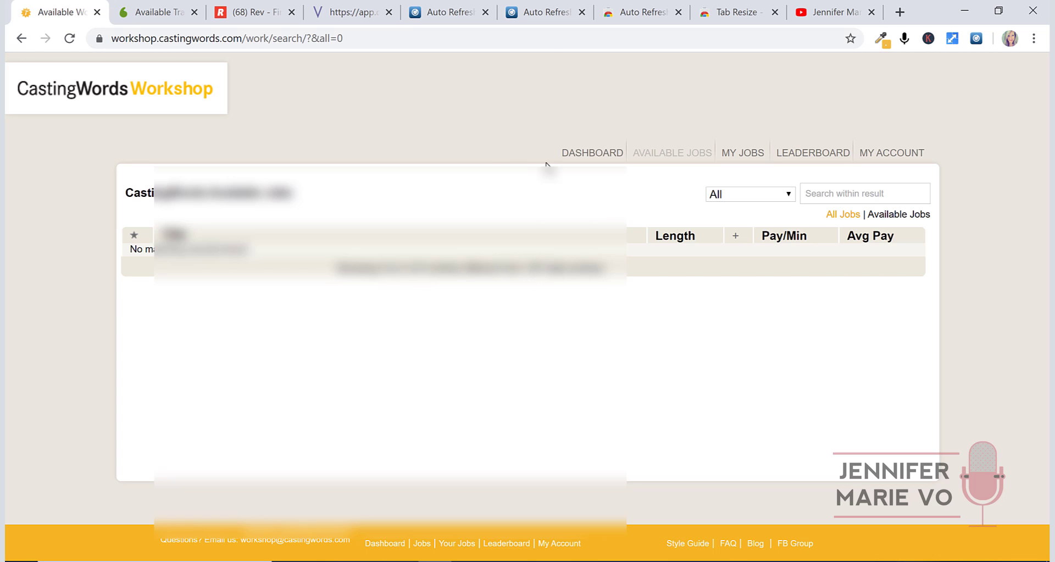
{"action": "right_click", "coordinate": [544, 189]}
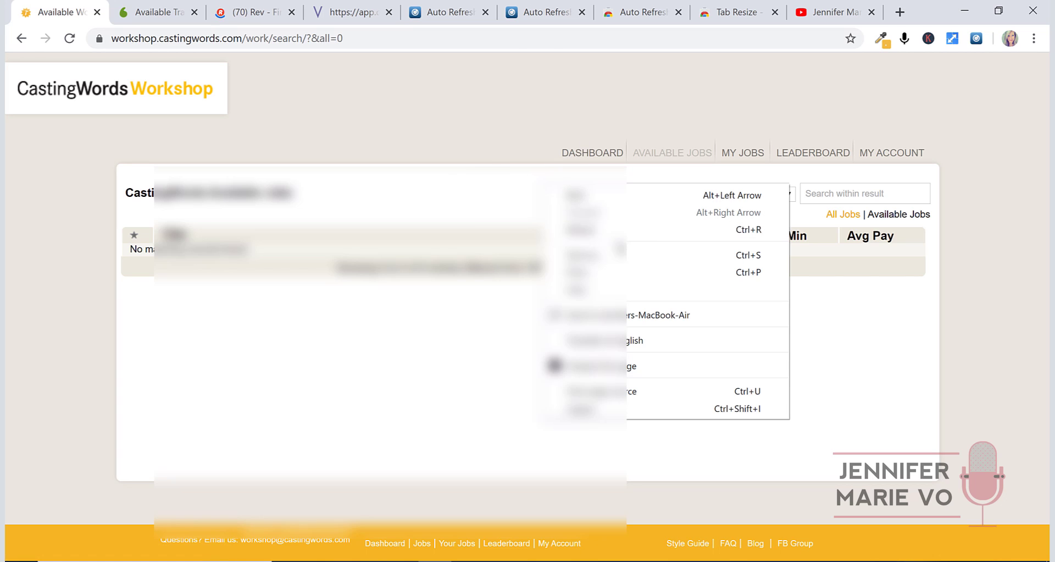
{"action": "left_click", "coordinate": [616, 230]}
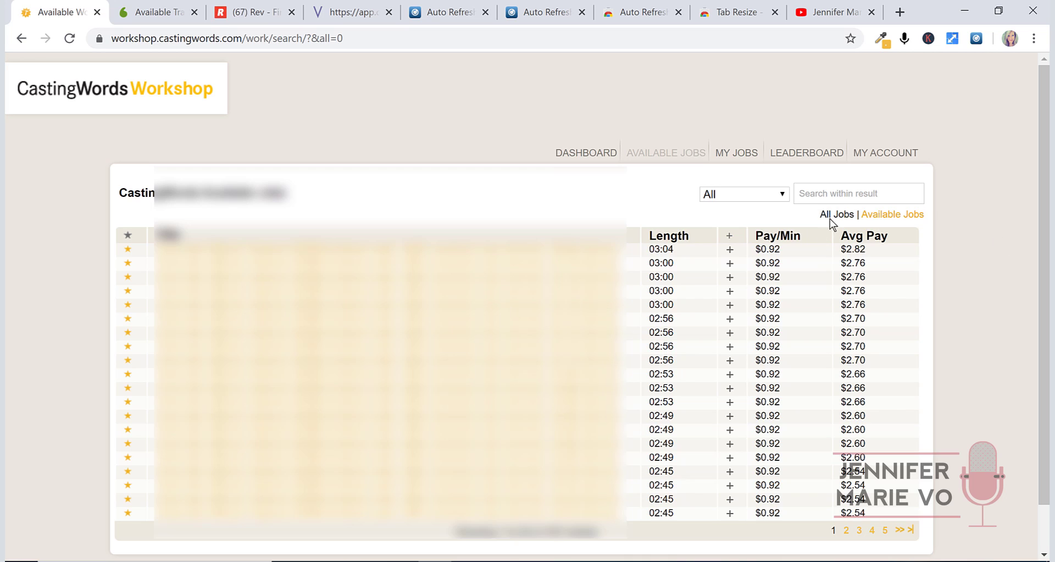
{"action": "left_click", "coordinate": [880, 217]}
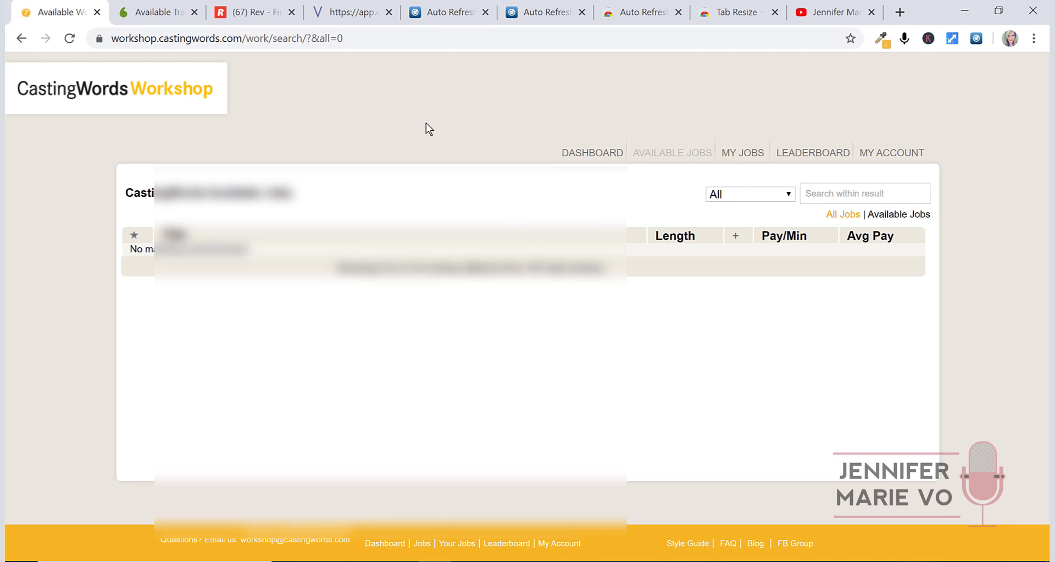
Run a 5-second Auto Refresh Plus refresh on the CastingWords jobs page, then stop it.
{"action": "left_click", "coordinate": [977, 38]}
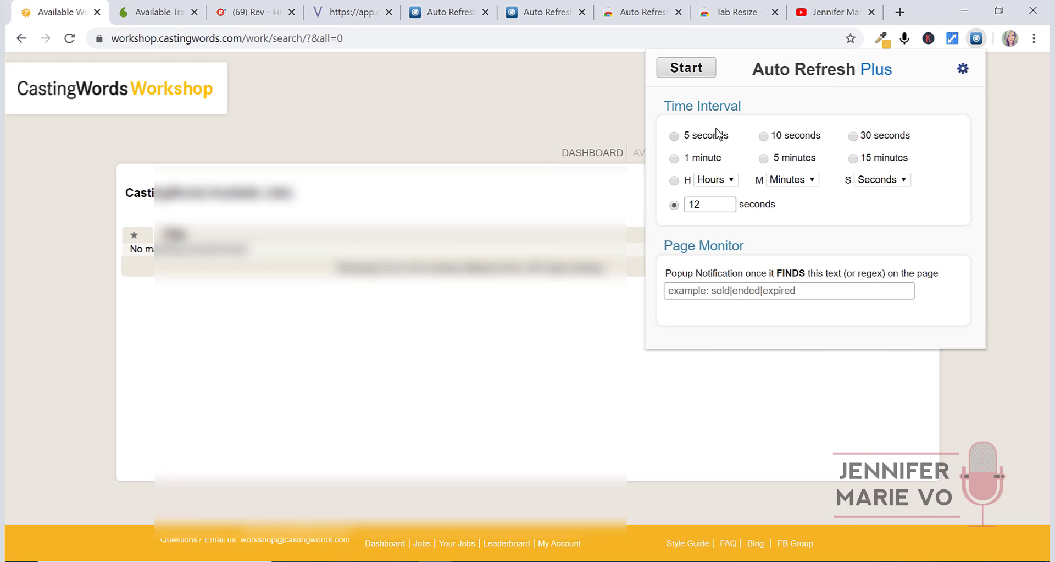
{"action": "left_click", "coordinate": [709, 135]}
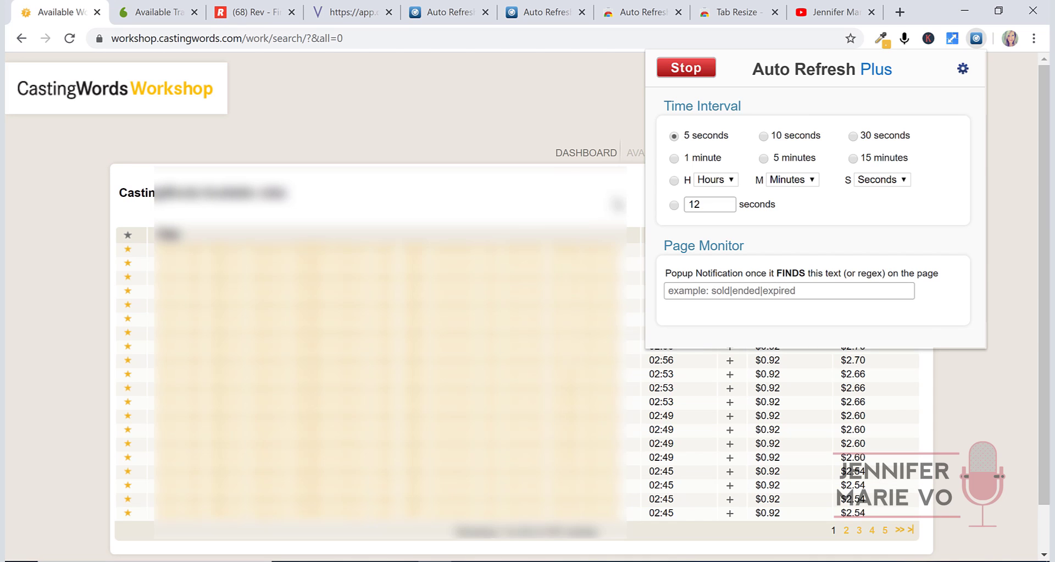
{"action": "scroll", "coordinate": [572, 165], "scroll_direction": "down", "scroll_amount": 1}
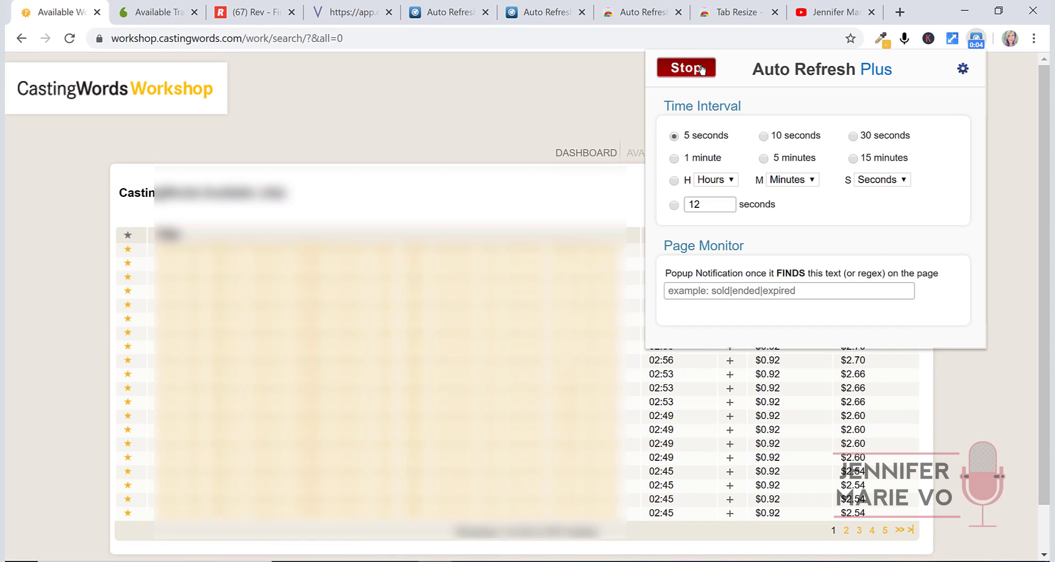
{"action": "left_click", "coordinate": [702, 69]}
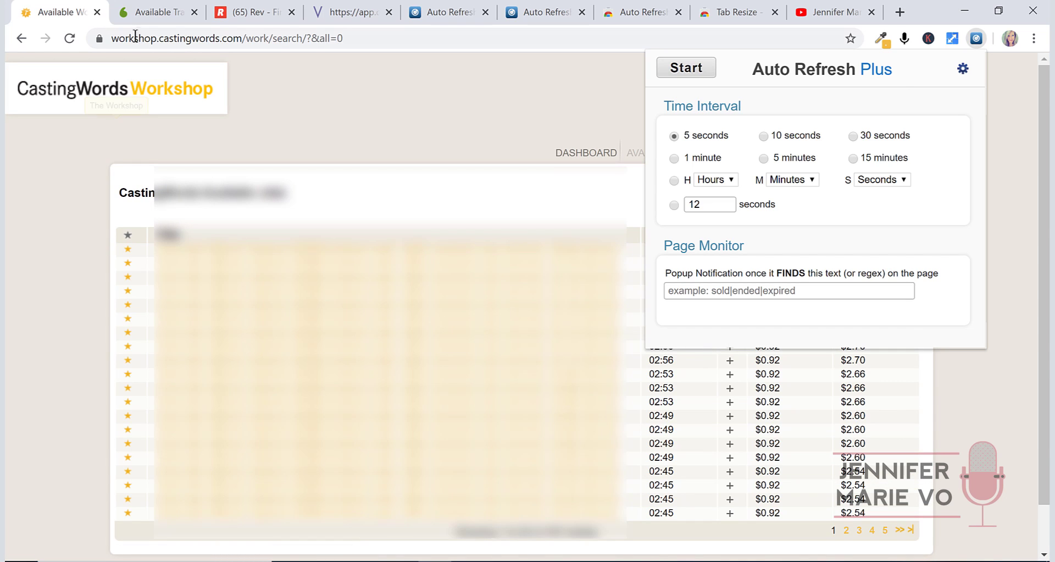
Close the CastingWords Workshop tab and switch to the Tab Resize Web Store page.
{"action": "left_click", "coordinate": [96, 12]}
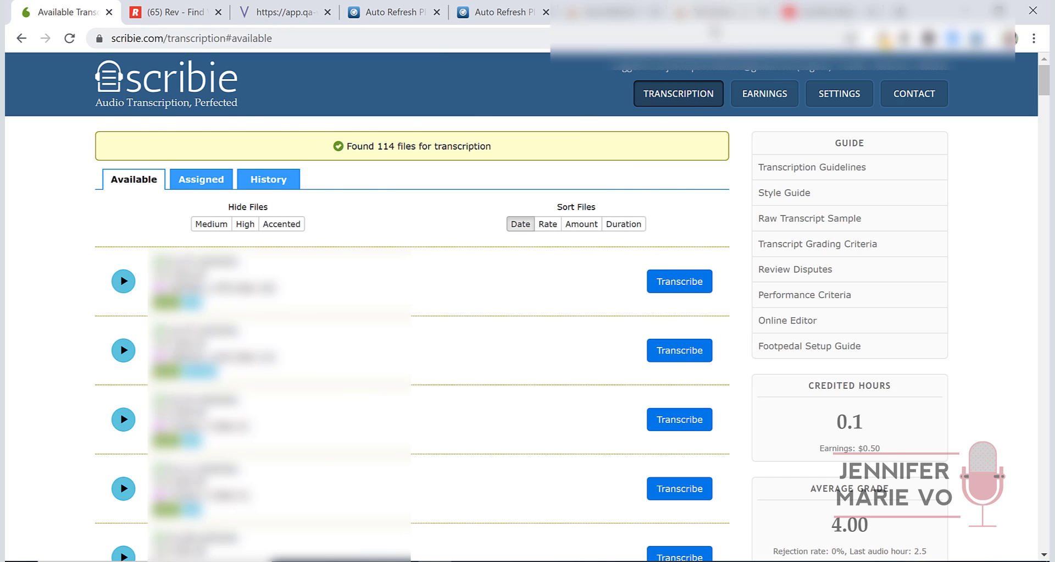
{"action": "left_click", "coordinate": [714, 14]}
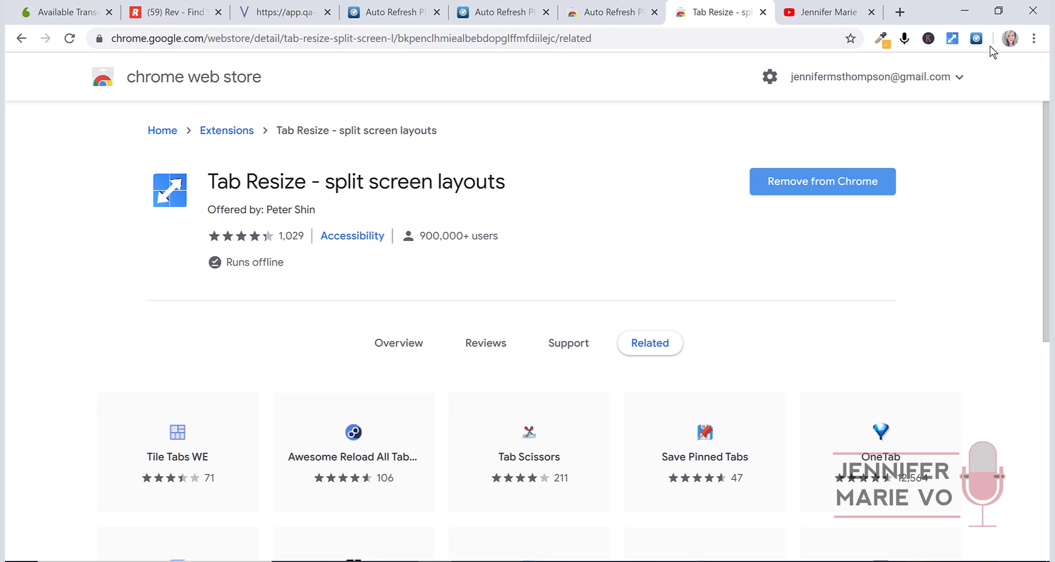
In Tab Resize, try a custom 2-row layout, cancel it, and apply the 2x2 layout instead.
{"action": "left_click", "coordinate": [953, 38]}
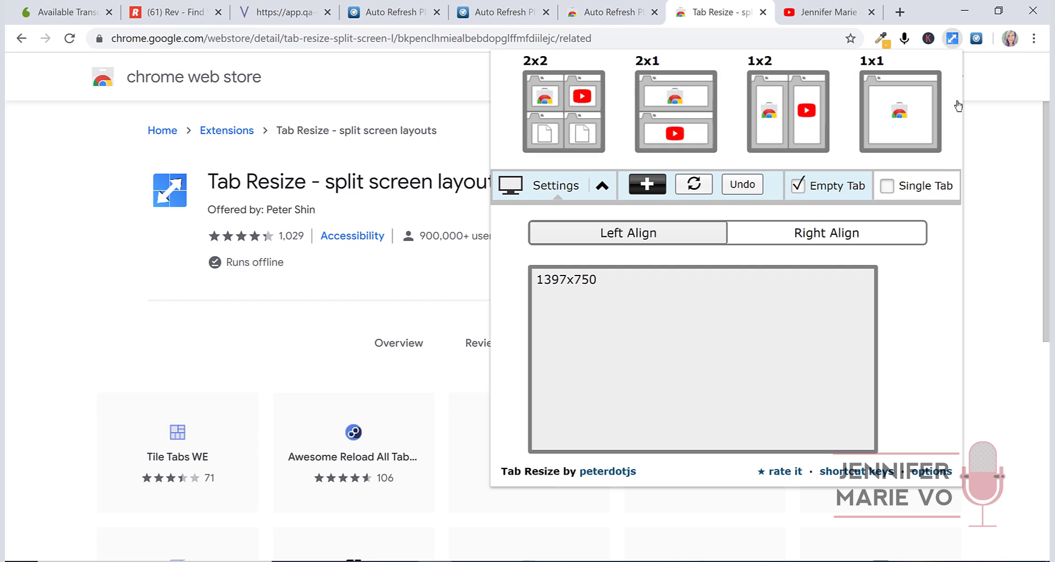
{"action": "left_click", "coordinate": [642, 185]}
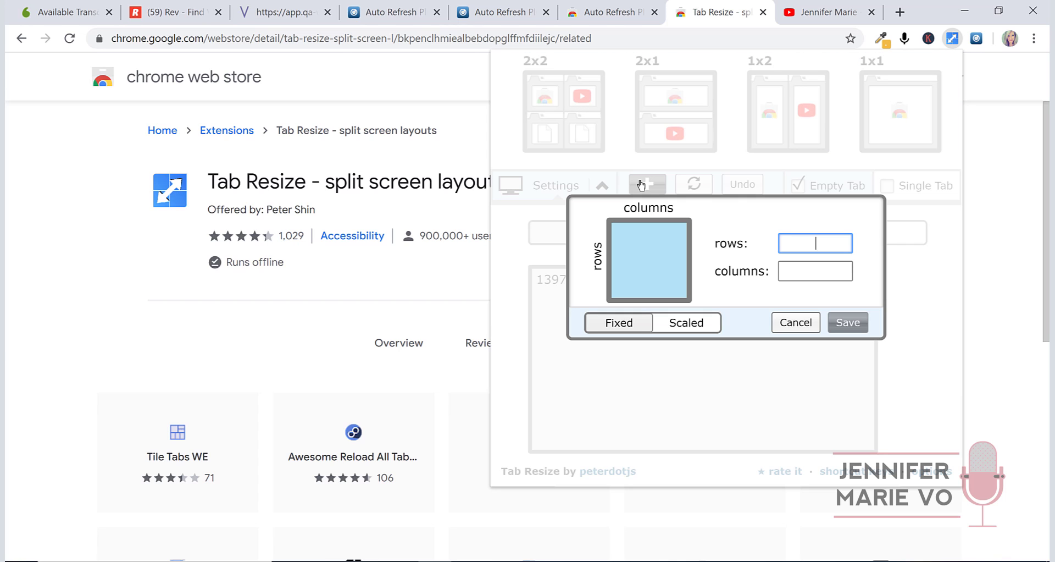
{"action": "type", "text": "3"}
{"action": "left_click", "coordinate": [811, 265]}
{"action": "type", "text": "3"}
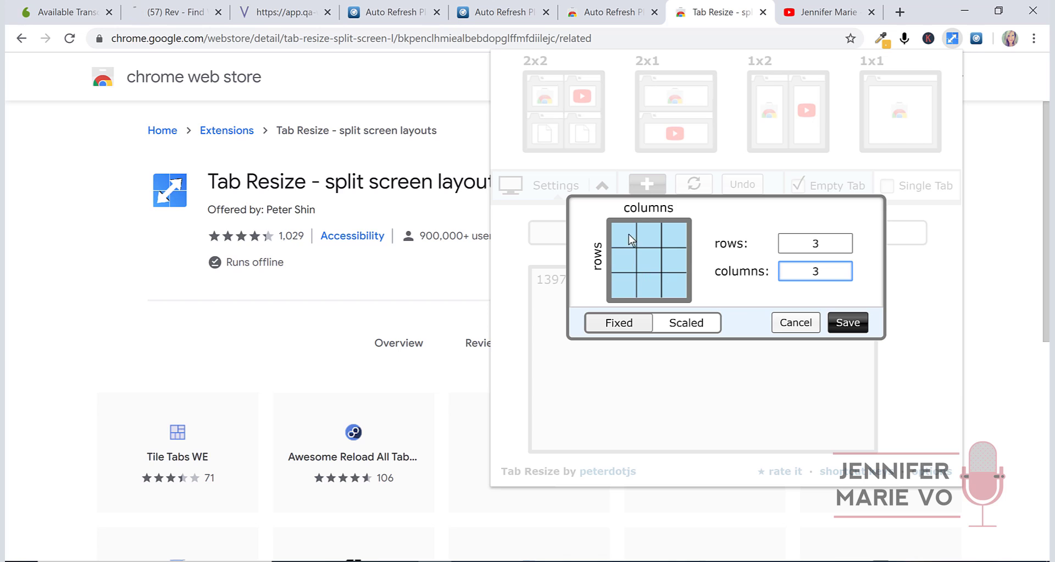
{"action": "double_click", "coordinate": [805, 244]}
{"action": "type", "text": "2"}
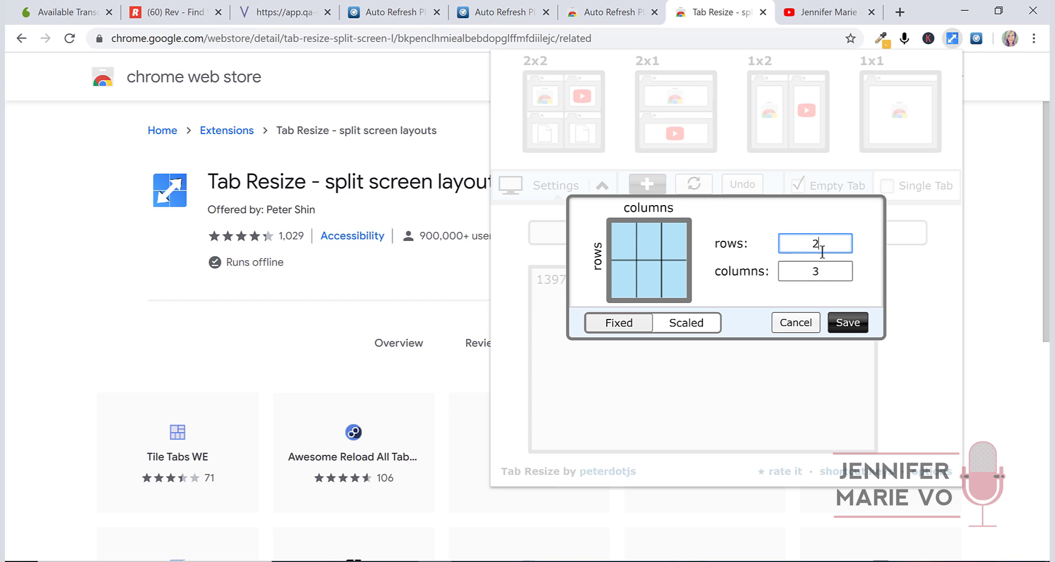
{"action": "key", "text": "Tab"}
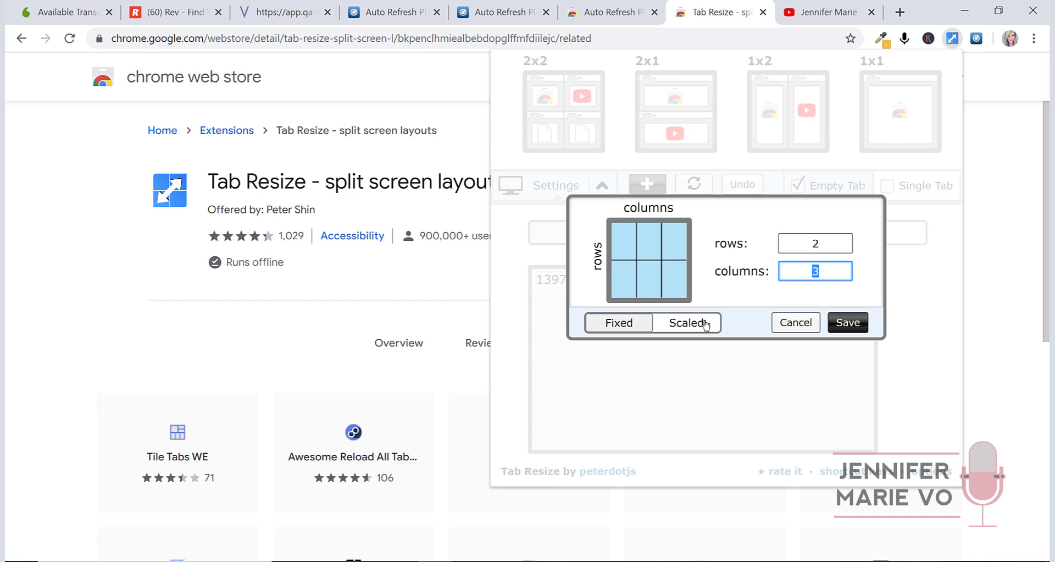
{"action": "left_click", "coordinate": [689, 324]}
{"action": "left_click", "coordinate": [797, 323]}
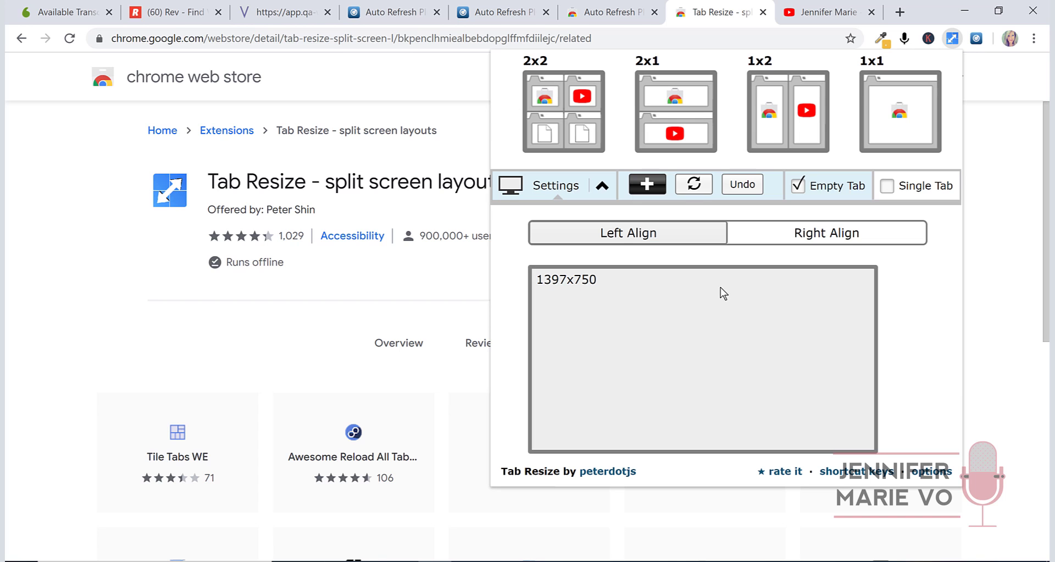
{"action": "left_click", "coordinate": [566, 100]}
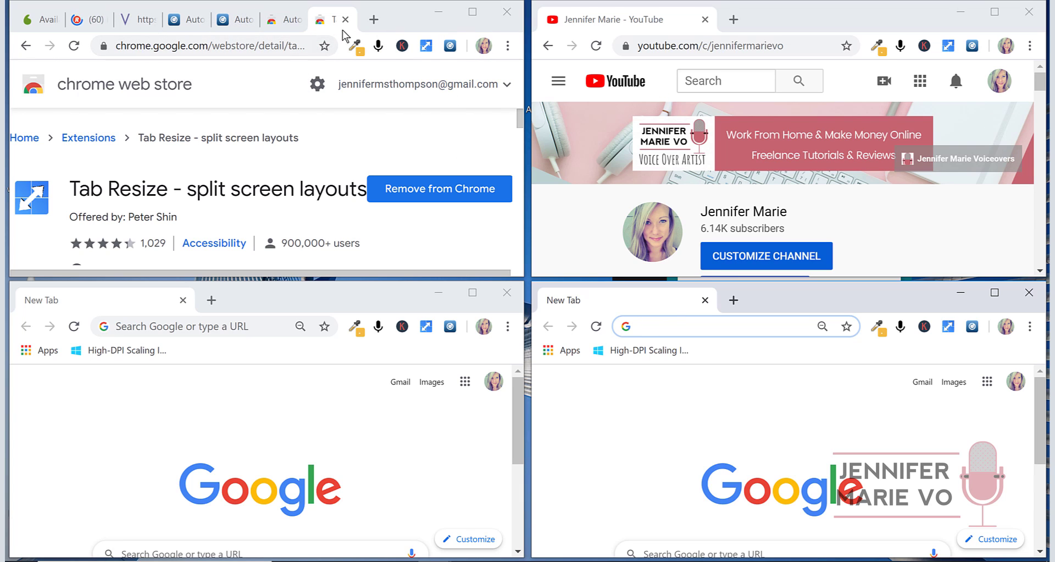
Bring up the Rev job page in the first window and select its address.
{"action": "left_click", "coordinate": [81, 20]}
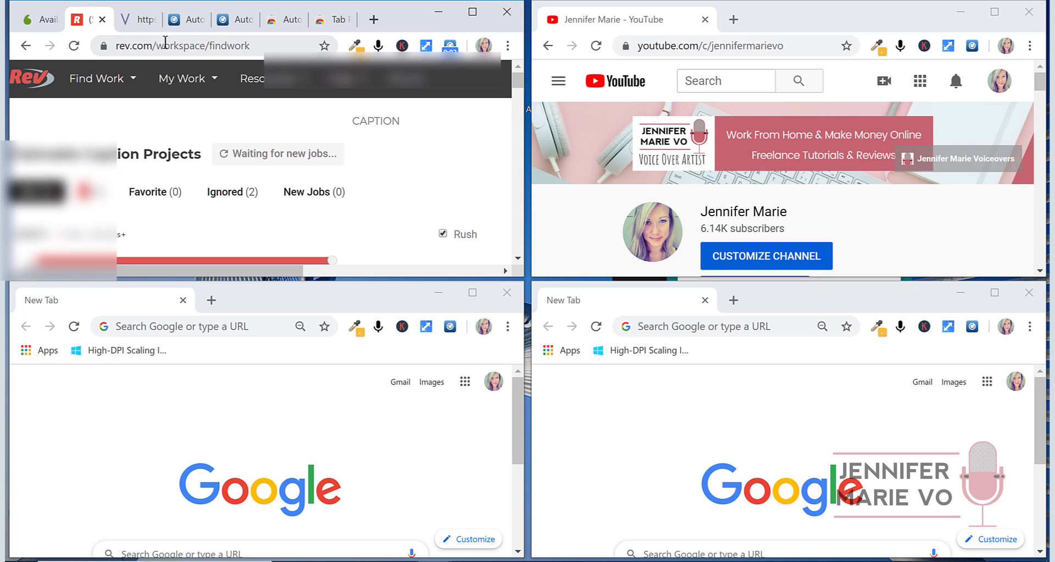
{"action": "left_click", "coordinate": [167, 44]}
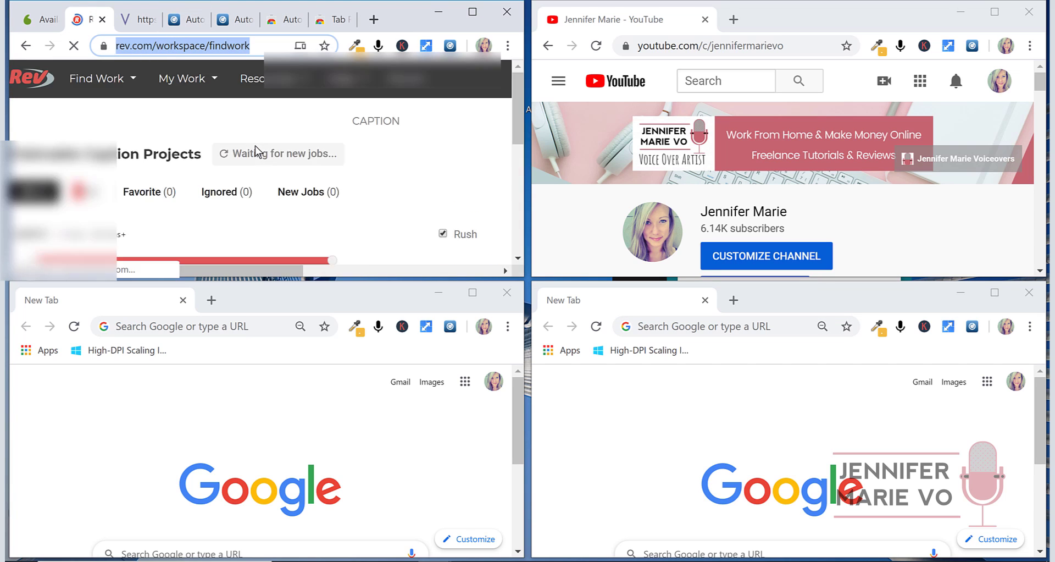
{"action": "scroll", "coordinate": [262, 171], "scroll_direction": "down", "scroll_amount": 1}
{"action": "scroll", "coordinate": [263, 171], "scroll_direction": "down", "scroll_amount": 2}
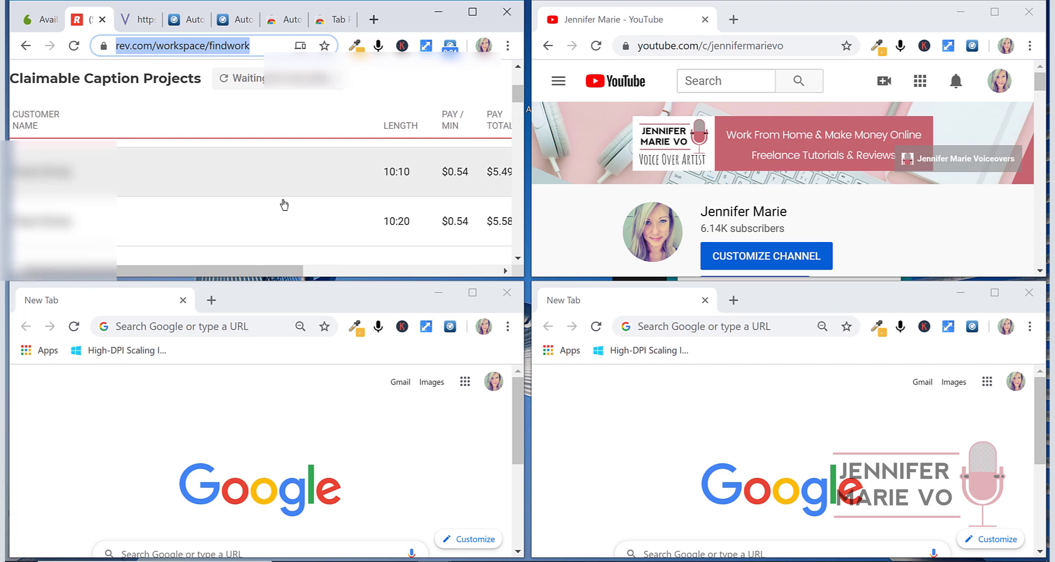
{"action": "left_click", "coordinate": [221, 272]}
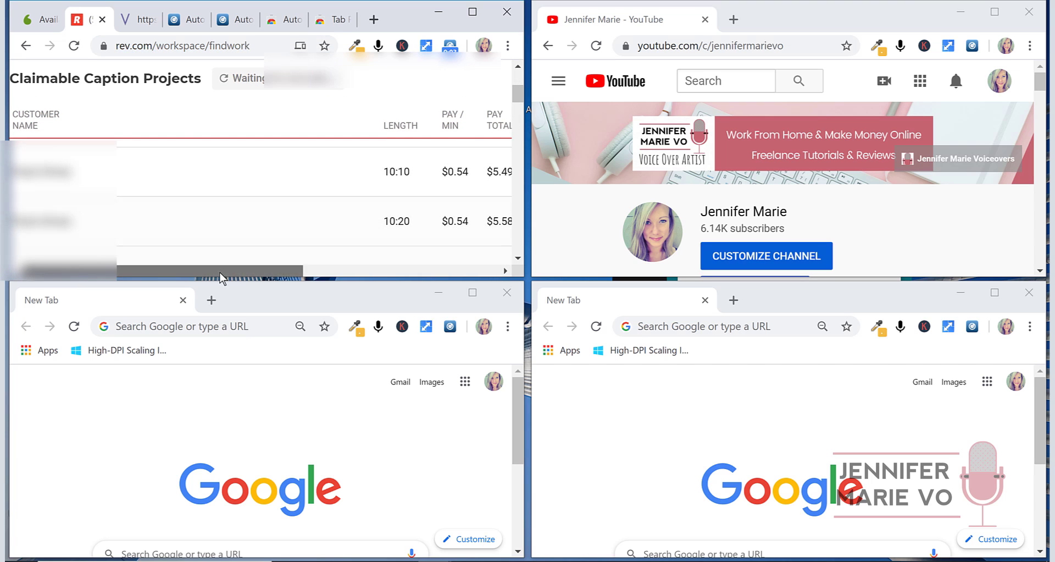
Paste the copied Scribie address into the YouTube window and load the Scribie job page.
{"action": "left_click", "coordinate": [55, 22]}
{"action": "left_click", "coordinate": [670, 44]}
{"action": "right_click", "coordinate": [671, 42]}
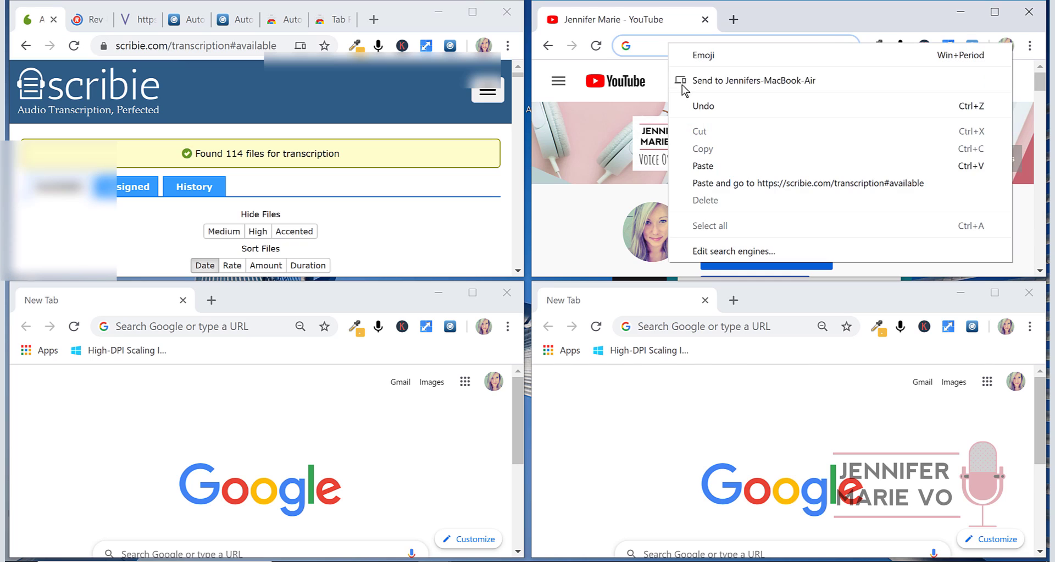
{"action": "left_click", "coordinate": [695, 163]}
{"action": "key", "text": "Return"}
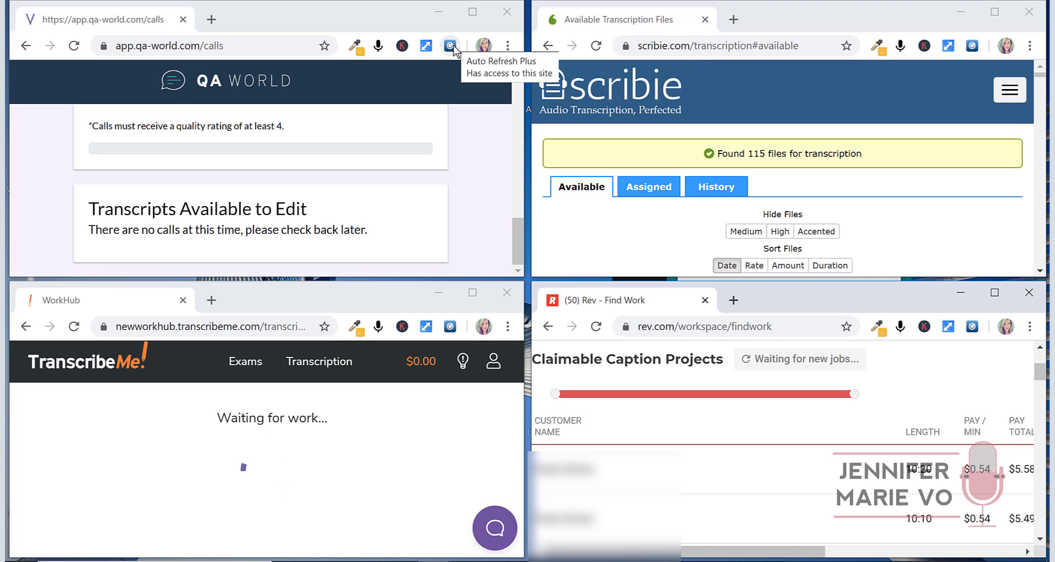
Set QA World to auto-refresh every 5 seconds with the 'Showing' page-monitor text cleared.
{"action": "left_click", "coordinate": [450, 45]}
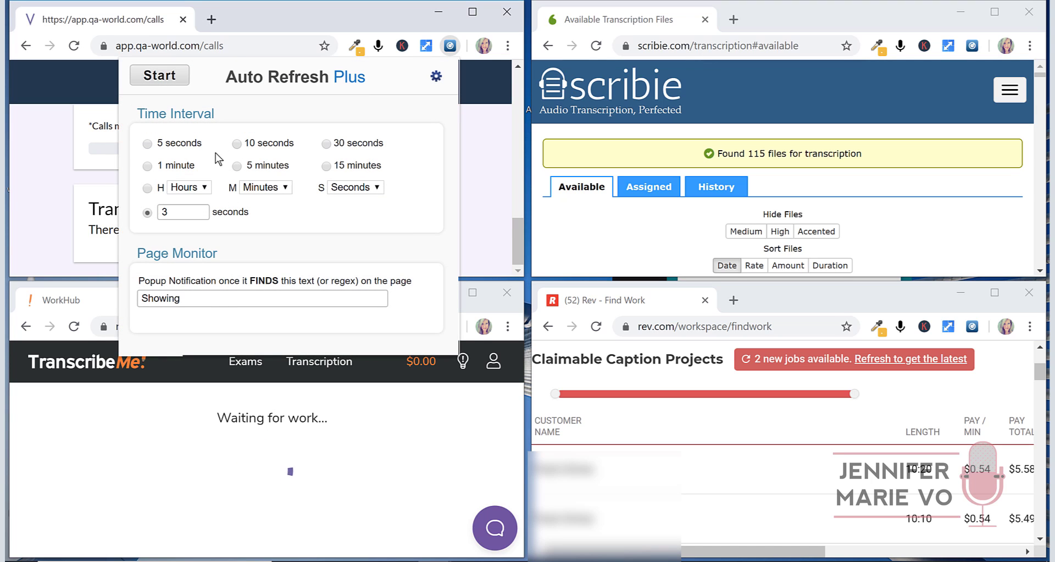
{"action": "left_click", "coordinate": [196, 145]}
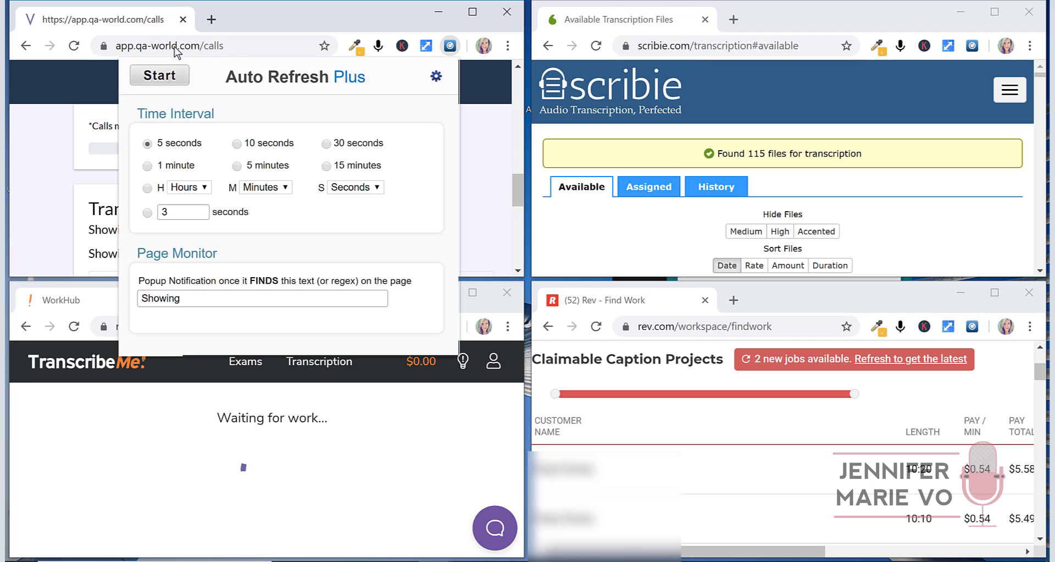
{"action": "left_click", "coordinate": [172, 77]}
{"action": "left_click", "coordinate": [172, 77]}
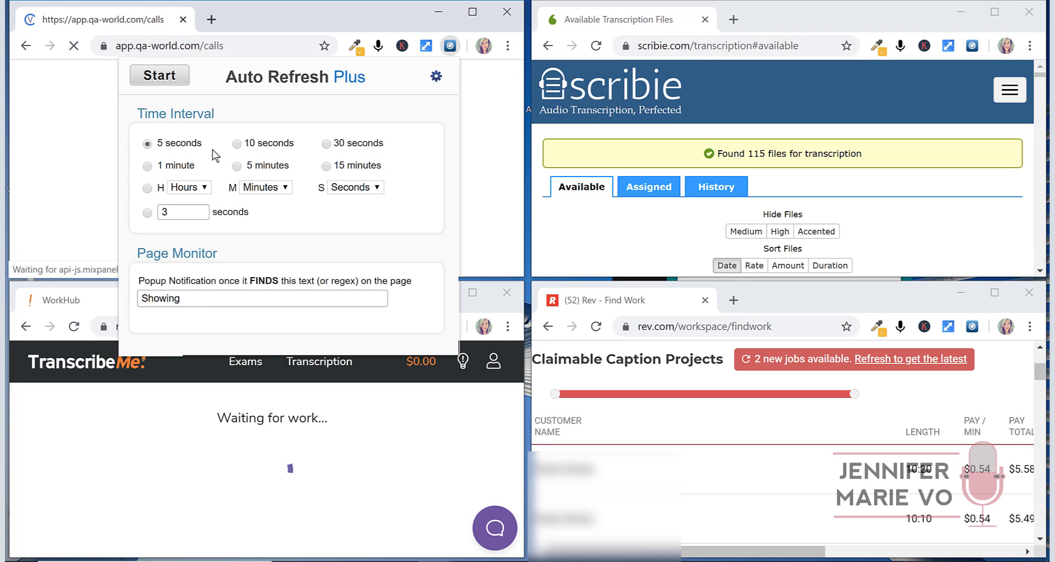
{"action": "left_click_drag", "start_coordinate": [230, 295], "coordinate": [141, 298]}
{"action": "key", "text": "BackSpace"}
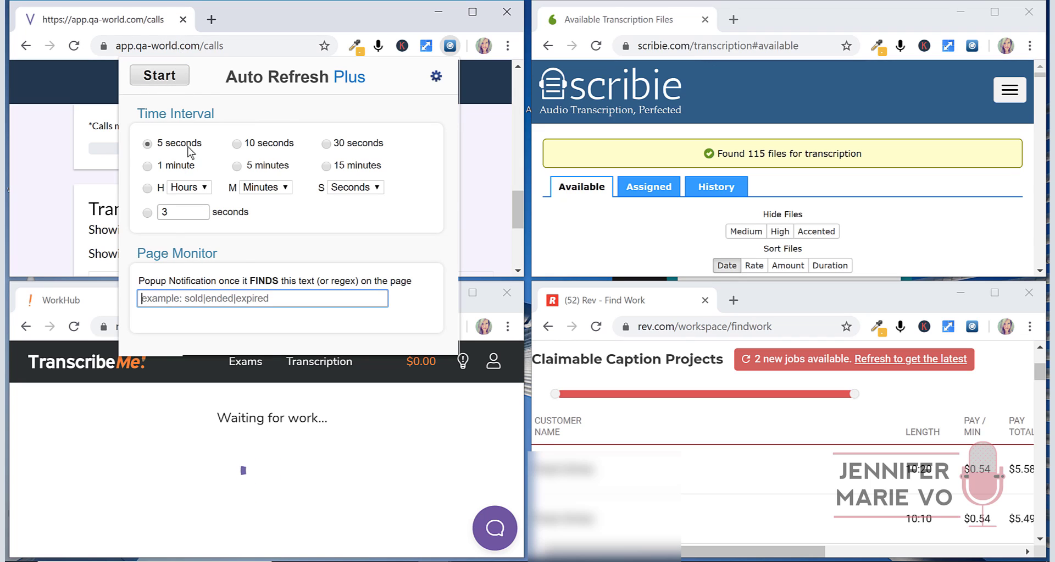
{"action": "left_click", "coordinate": [172, 77]}
{"action": "left_click", "coordinate": [431, 125]}
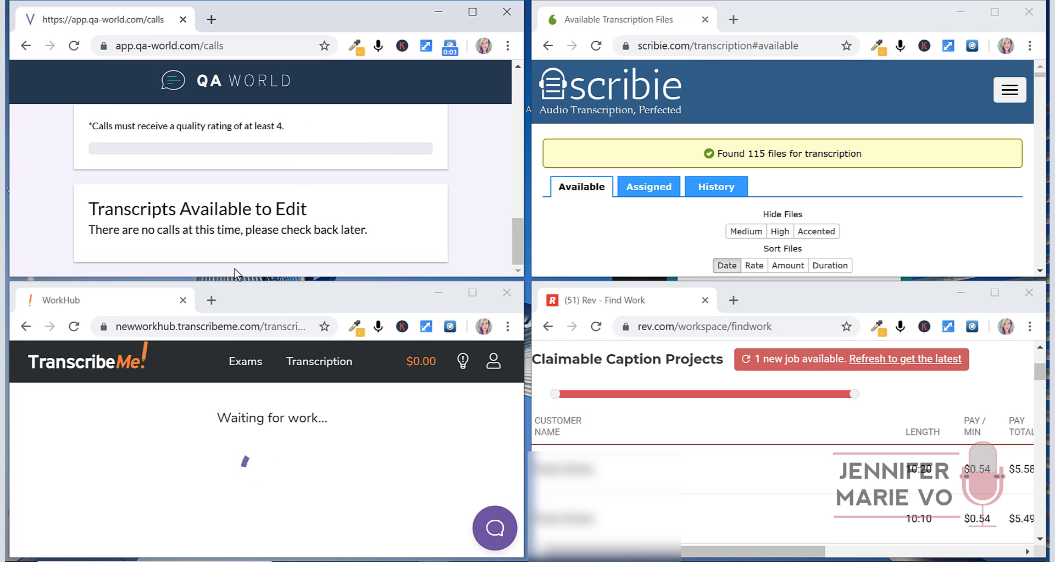
Start 5-second auto-refresh on the Scribie and WorkHub pages, then bring up Rev's refresh settings.
{"action": "left_click", "coordinate": [973, 47]}
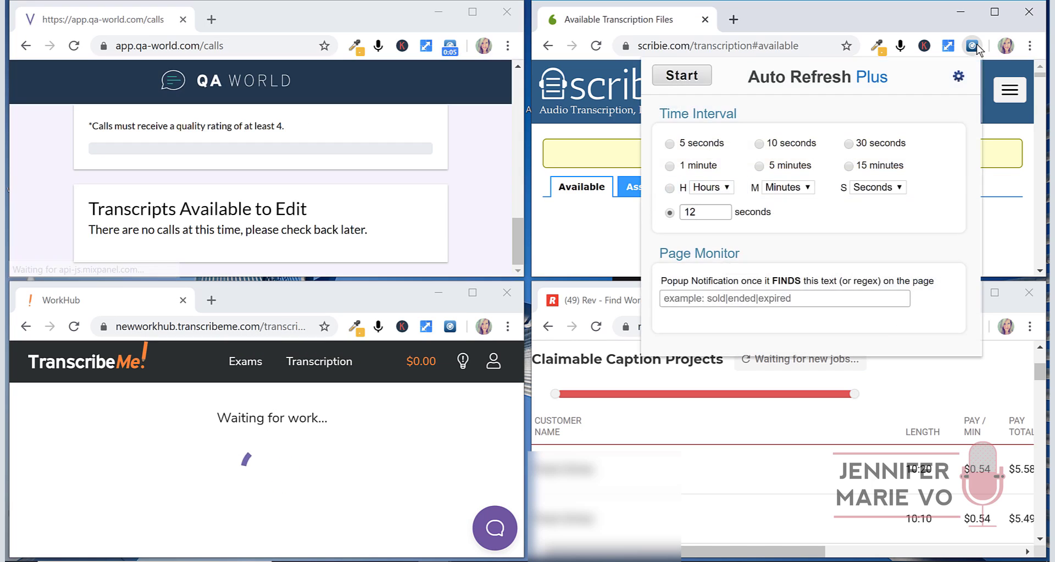
{"action": "left_click", "coordinate": [680, 146]}
{"action": "left_click", "coordinate": [681, 75]}
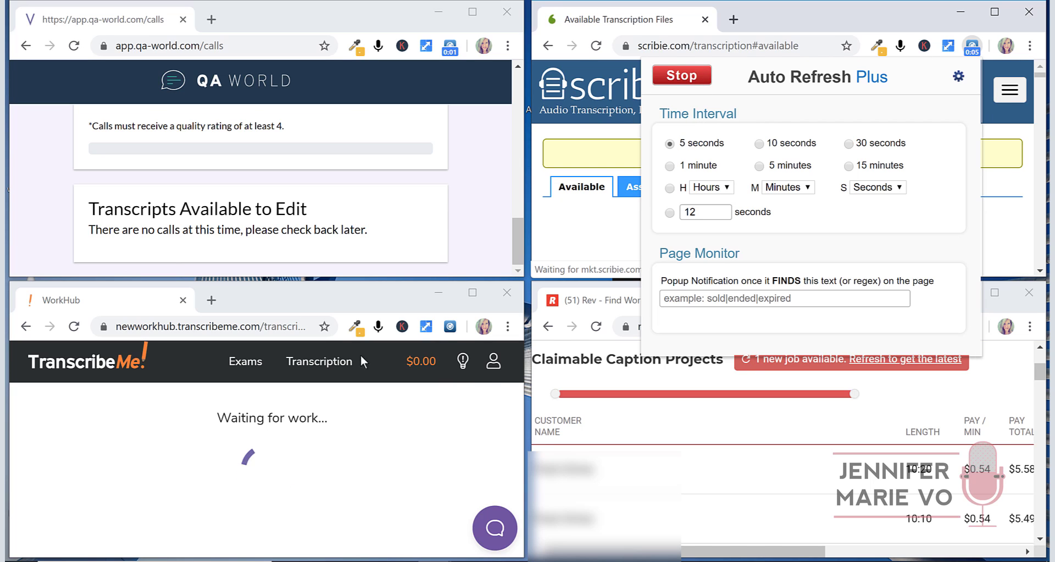
{"action": "left_click", "coordinate": [450, 326]}
{"action": "left_click", "coordinate": [147, 103]}
{"action": "left_click", "coordinate": [160, 34]}
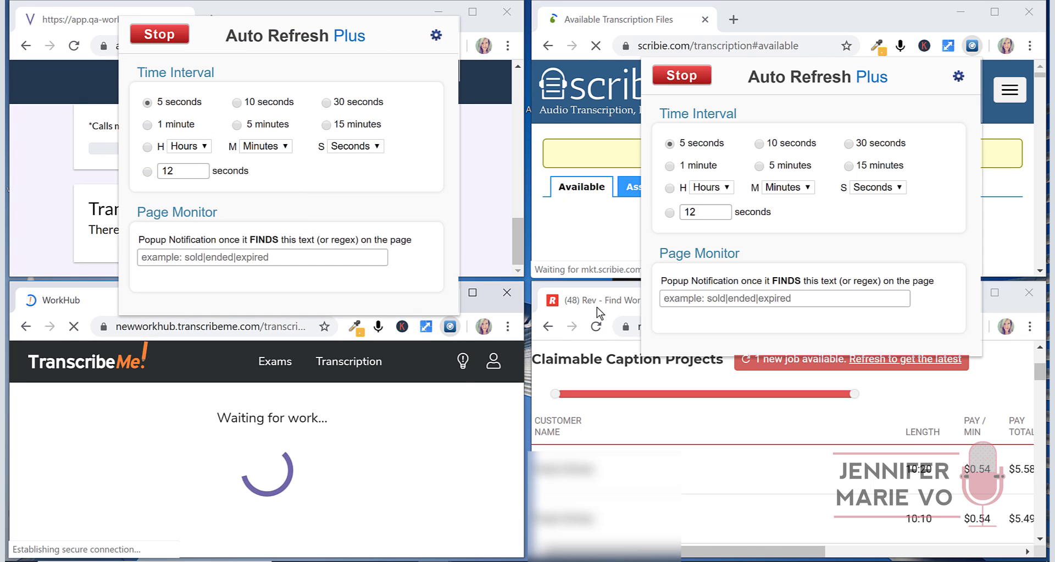
{"action": "left_click", "coordinate": [602, 307]}
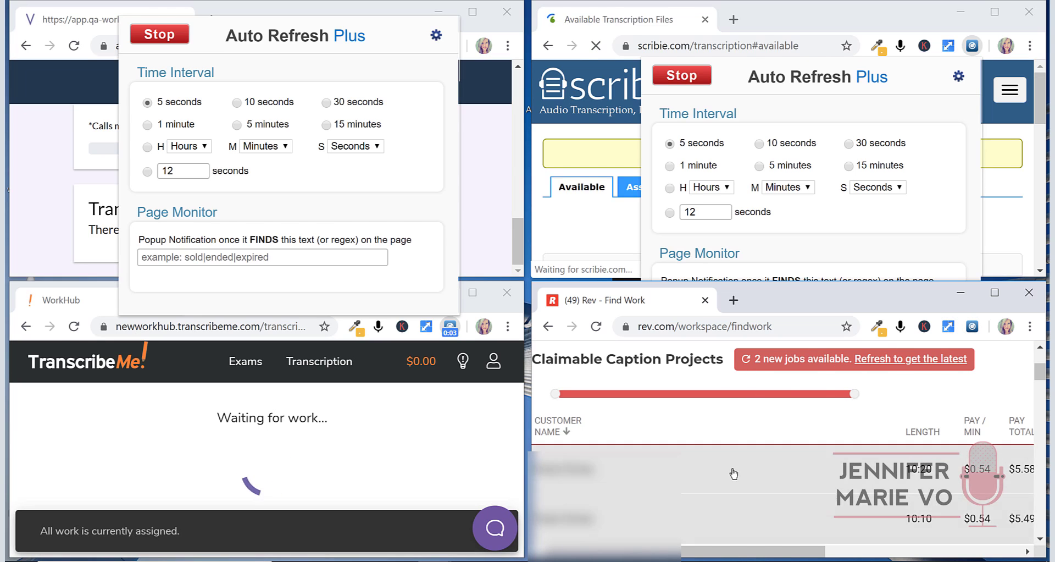
{"action": "left_click", "coordinate": [972, 326]}
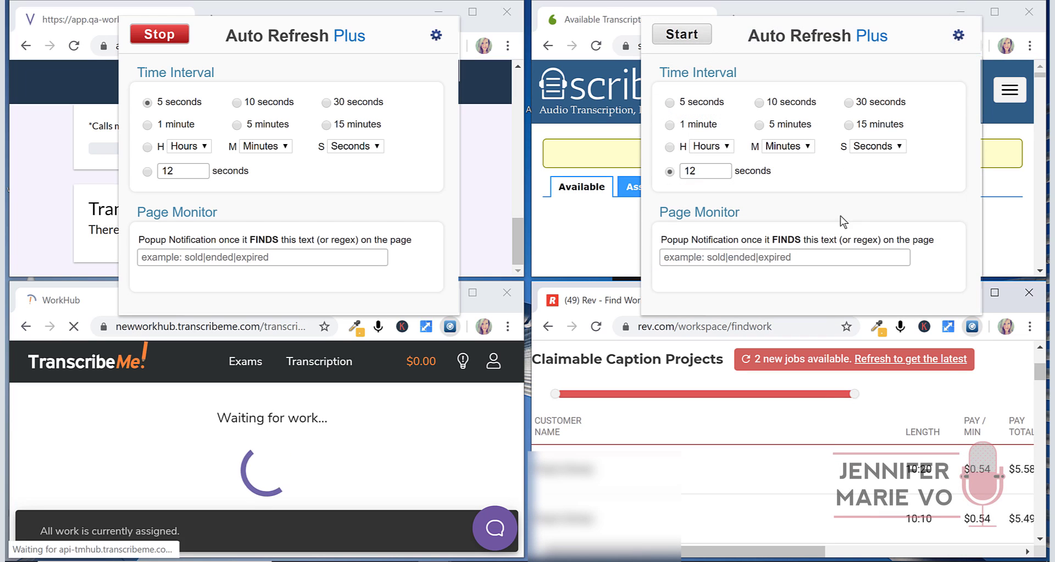
Start the 5-second Auto Refresh Plus timer on the Rev job page.
{"action": "left_click", "coordinate": [682, 34]}
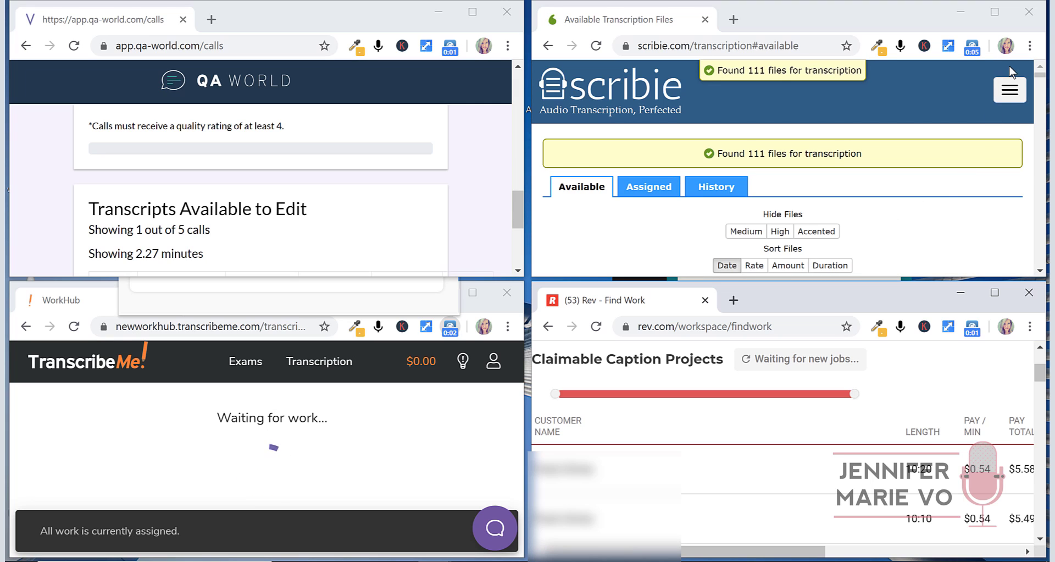
Zoom the Scribie page out several levels from the Chrome menu.
{"action": "left_click", "coordinate": [1030, 45]}
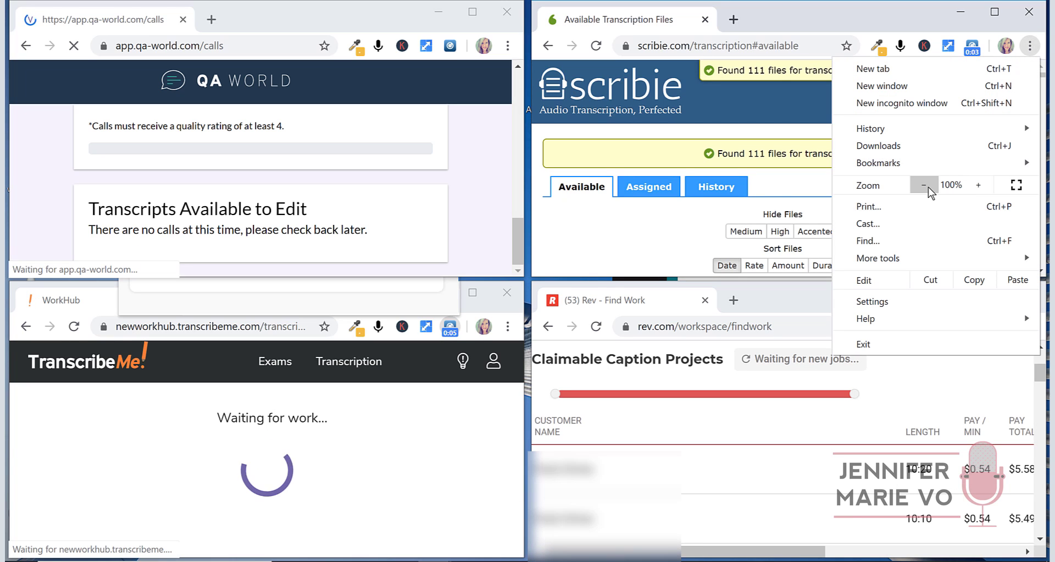
{"action": "left_click", "coordinate": [926, 186]}
{"action": "left_click", "coordinate": [926, 186]}
{"action": "left_click", "coordinate": [926, 186]}
{"action": "left_click", "coordinate": [926, 186]}
{"action": "left_click", "coordinate": [925, 186]}
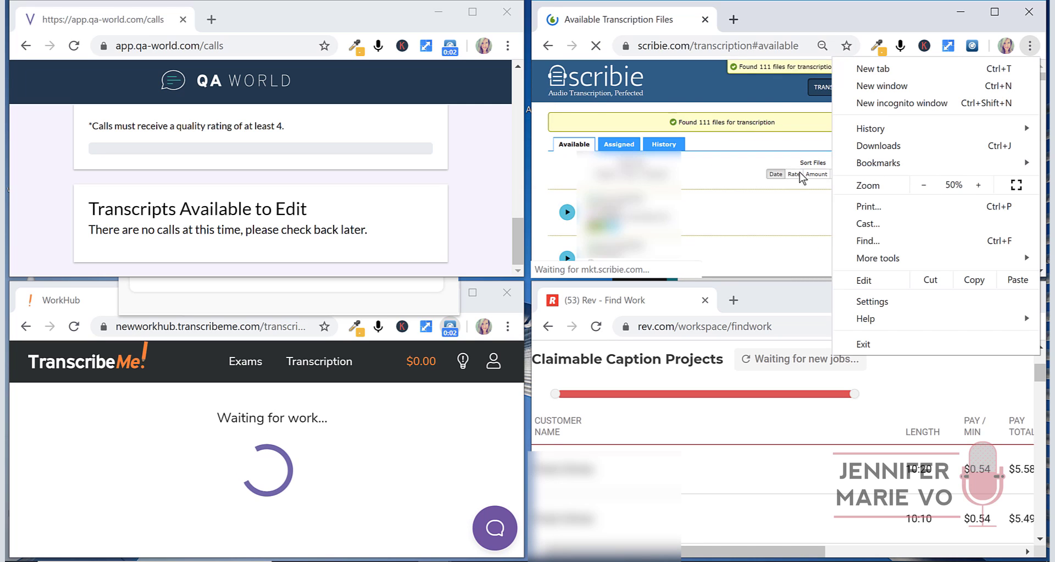
Zoom out the QA World page two levels and stop its 5-second auto-refresh.
{"action": "left_click", "coordinate": [508, 46]}
{"action": "left_click", "coordinate": [401, 185]}
{"action": "left_click", "coordinate": [401, 185]}
{"action": "left_click", "coordinate": [402, 185]}
{"action": "left_click", "coordinate": [402, 185]}
{"action": "key", "text": "Escape"}
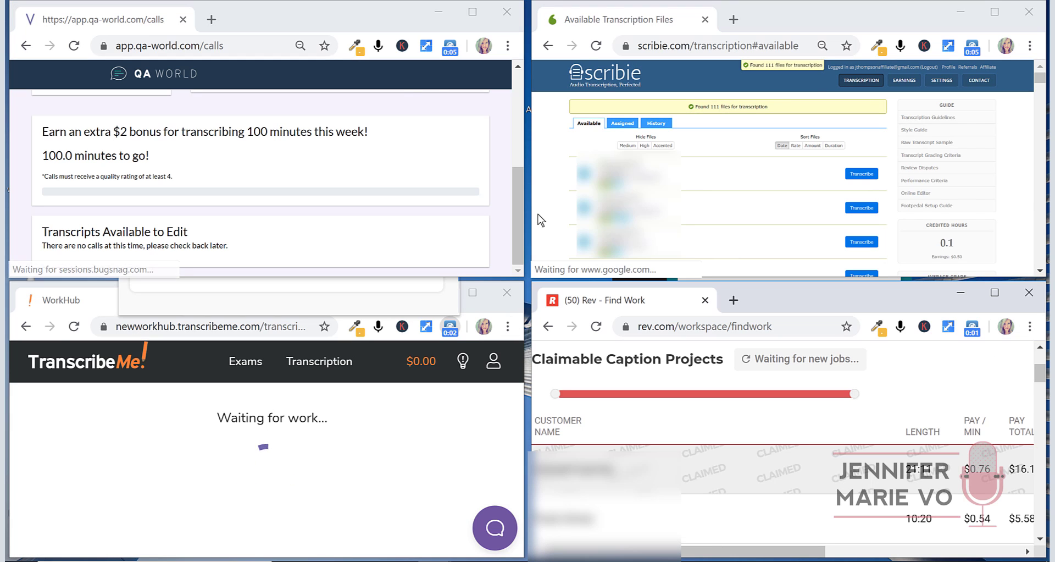
{"action": "left_click", "coordinate": [450, 46]}
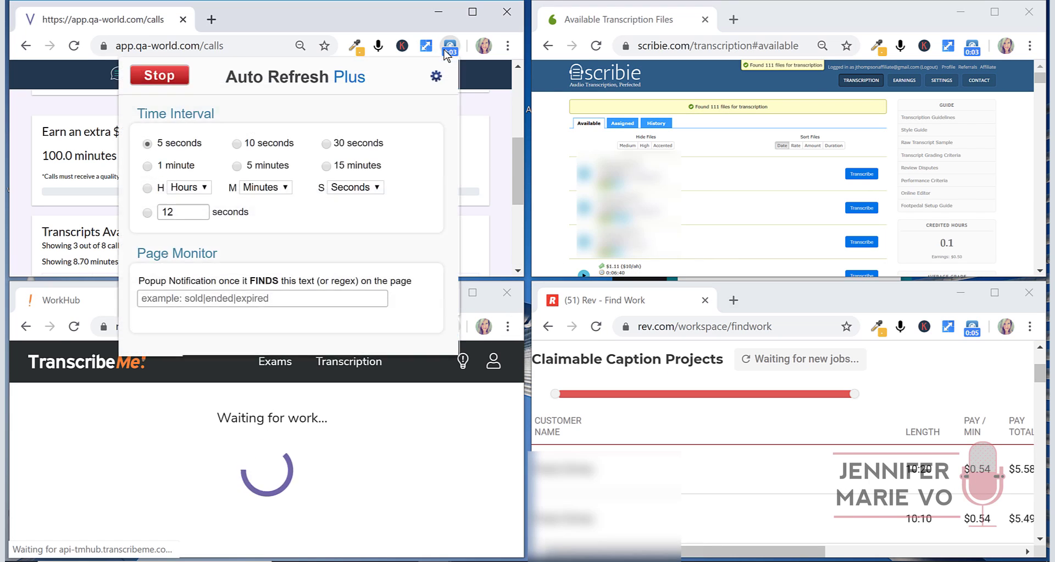
{"action": "left_click", "coordinate": [182, 80]}
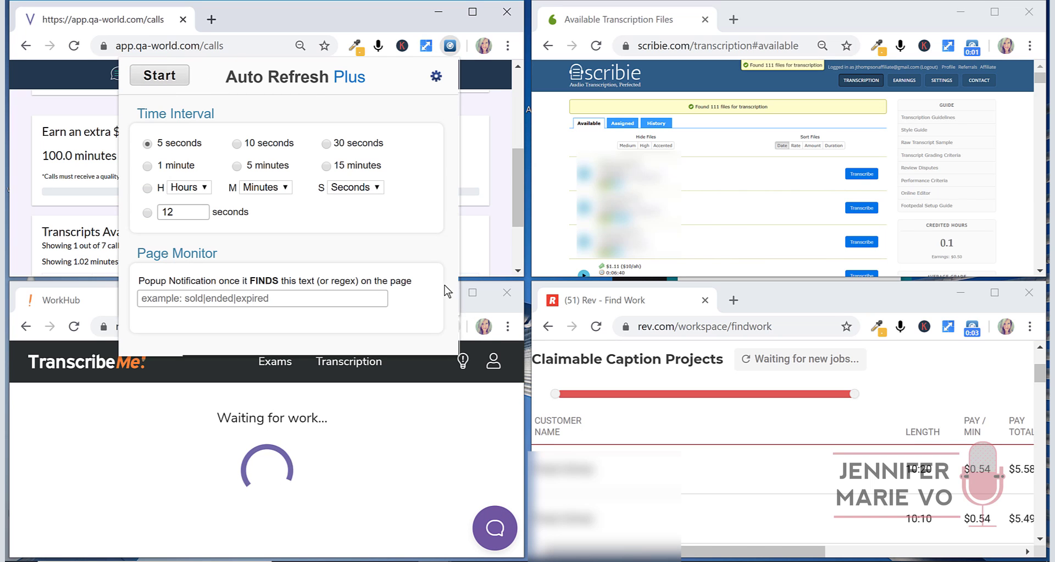